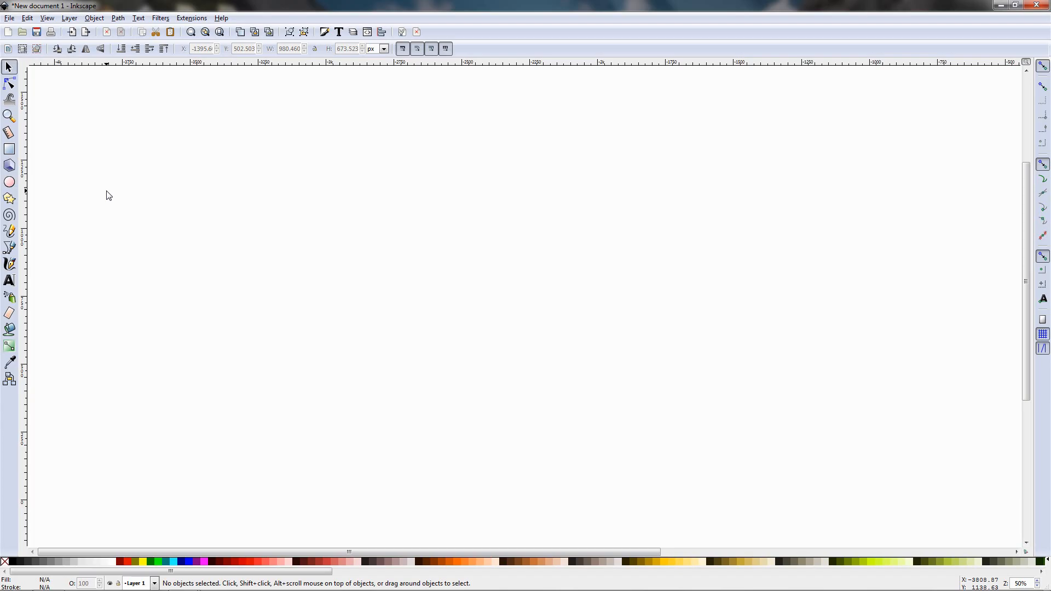
Draw a black rectangle about 659 by 226 px and round its corners with a horizontal radius of 124.2 px
{"action": "left_click", "coordinate": [8, 153]}
{"action": "left_click_drag", "start_coordinate": [153, 185], "coordinate": [332, 245]}
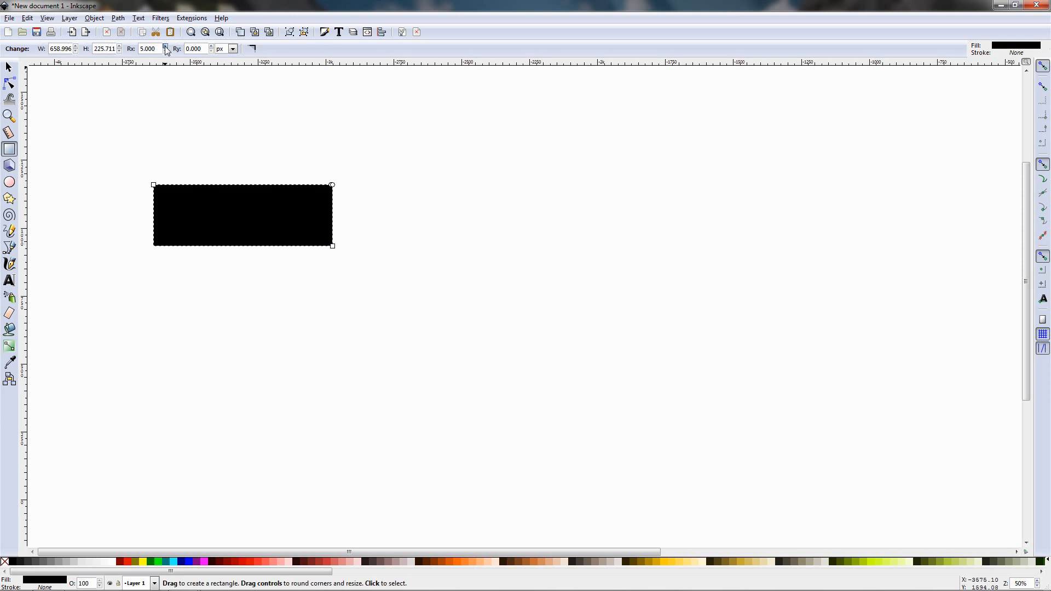
{"action": "left_click_drag", "start_coordinate": [166, 50], "coordinate": [167, 49]}
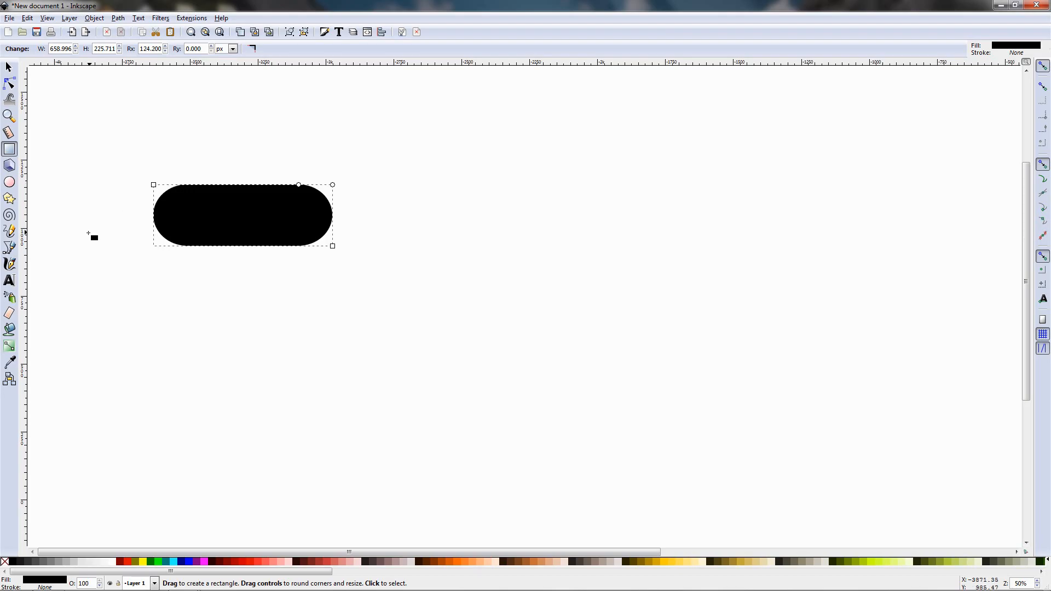
Draw a circle about 246 px wide and place it over the upper-left edge of the rounded rectangle as a cloud bump
{"action": "left_click", "coordinate": [9, 182]}
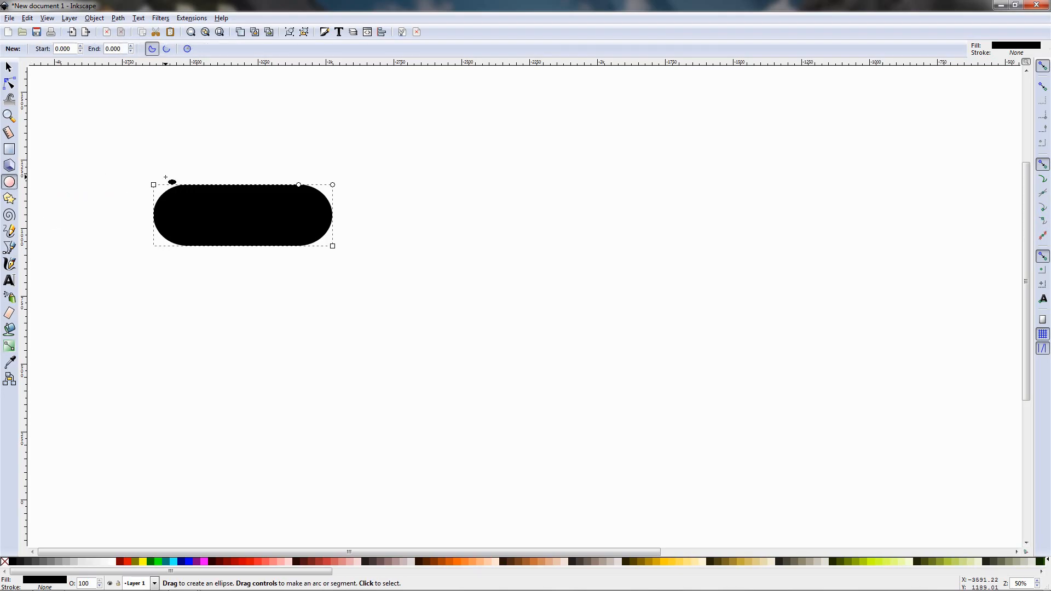
{"action": "left_click_drag", "start_coordinate": [193, 135], "coordinate": [260, 204]}
{"action": "left_click", "coordinate": [8, 68]}
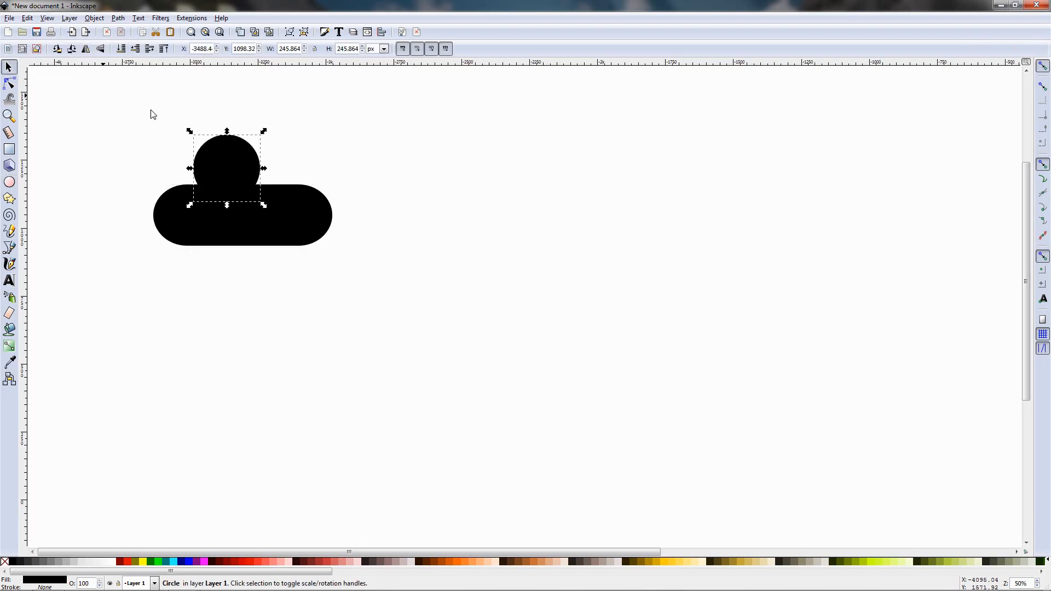
{"action": "left_click_drag", "start_coordinate": [241, 177], "coordinate": [212, 197]}
Duplicate the circle, enlarge the copy to about 351 px and place it as the taller bump right of the first one
{"action": "key", "text": "ctrl"}
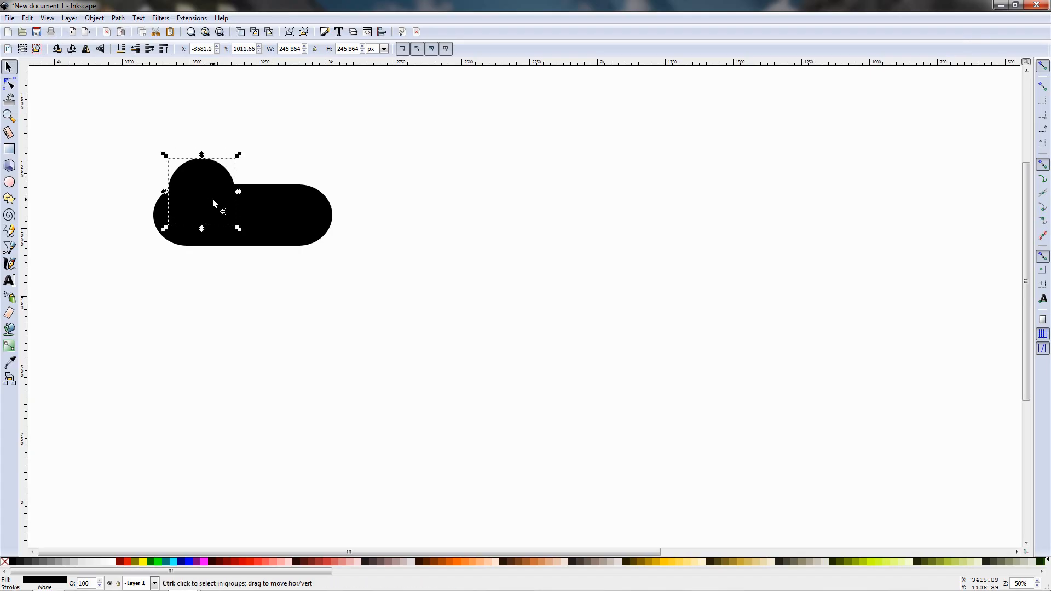
{"action": "left_click", "coordinate": [213, 200]}
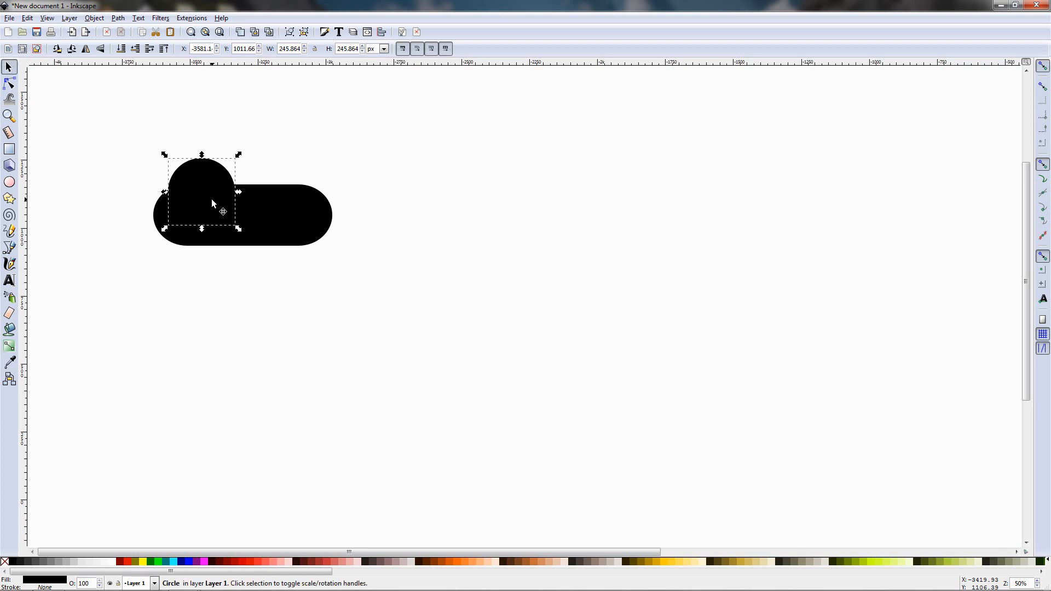
{"action": "left_click_drag", "start_coordinate": [211, 199], "coordinate": [271, 166]}
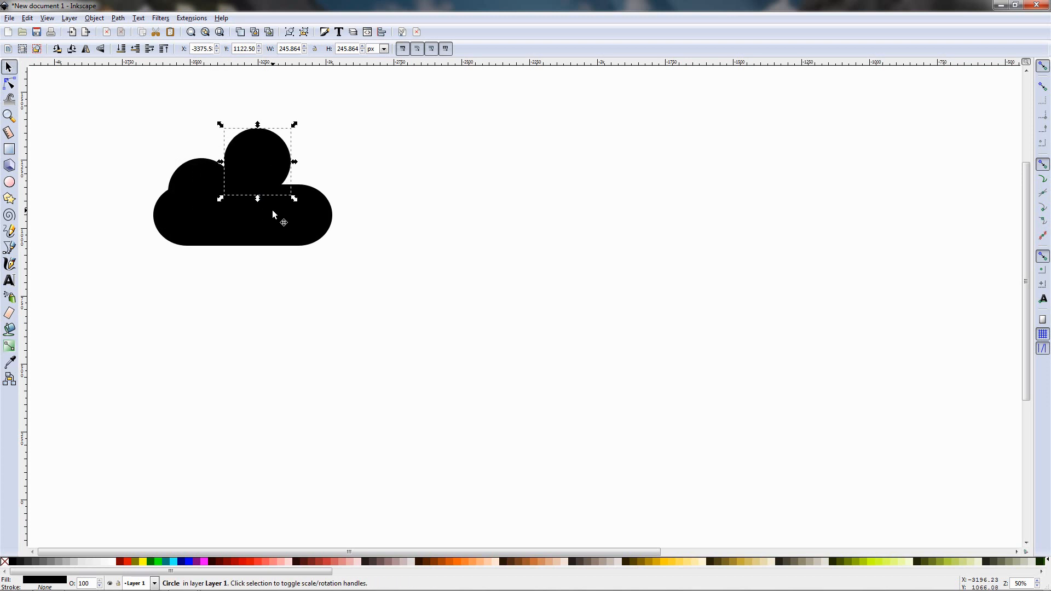
{"action": "key", "text": "ctrl+shift"}
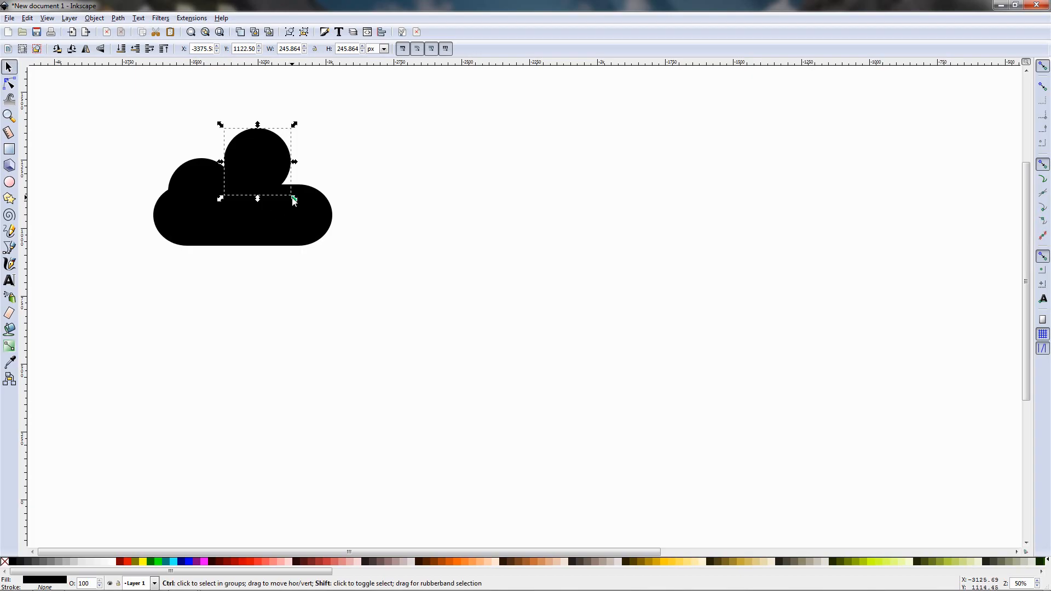
{"action": "mouse_move", "coordinate": [294, 200]}
{"action": "left_mouse_down"}
{"action": "mouse_move", "coordinate": [285, 190]}
{"action": "mouse_move", "coordinate": [307, 213]}
{"action": "left_mouse_up"}
{"action": "left_click_drag", "start_coordinate": [269, 160], "coordinate": [268, 176]}
{"action": "left_click", "coordinate": [228, 264]}
{"action": "left_click_drag", "start_coordinate": [227, 265], "coordinate": [295, 260]}
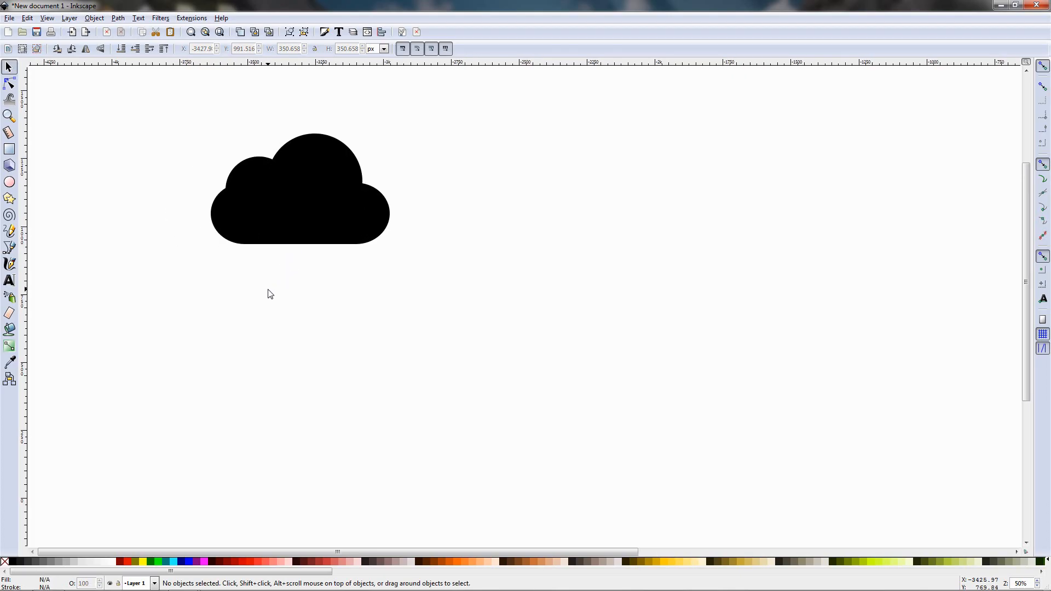
Draw a circle about 1066 px wide to the right of the cloud and fill it with light blue #2AD4FF
{"action": "left_click", "coordinate": [11, 182]}
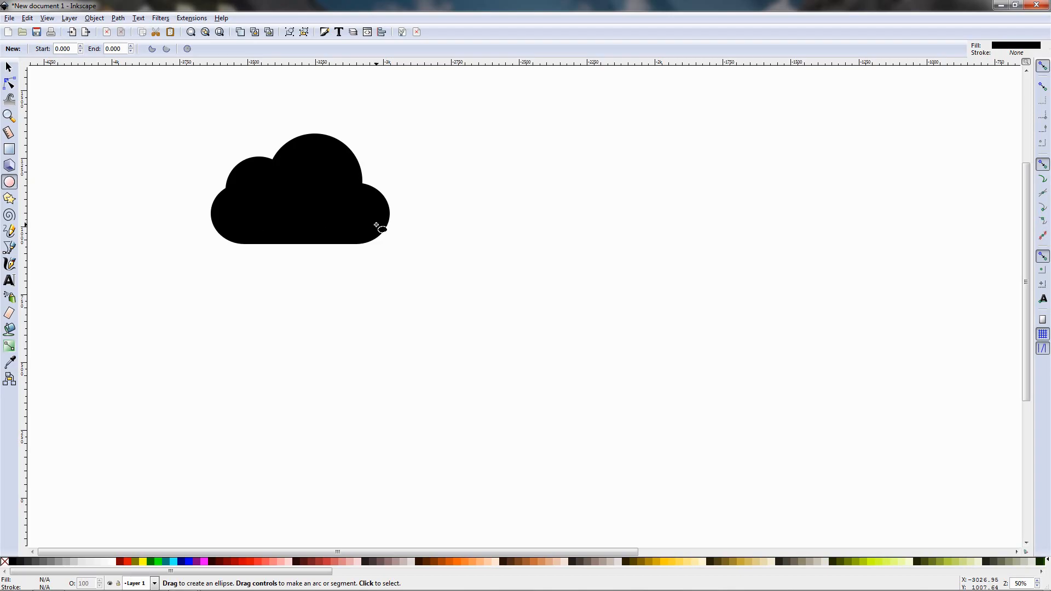
{"action": "key", "text": "ctrl"}
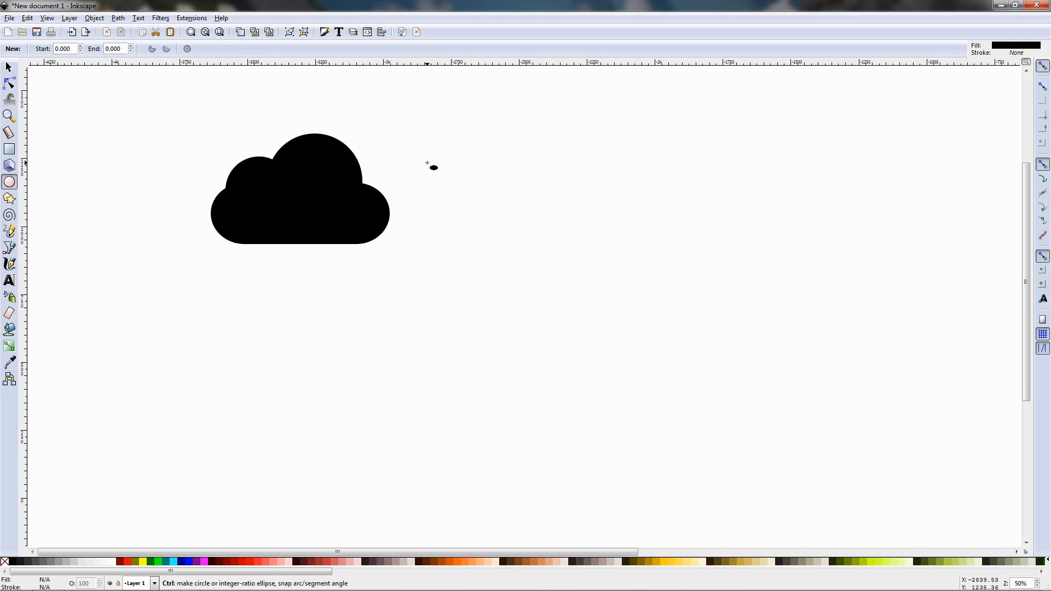
{"action": "left_click_drag", "start_coordinate": [427, 163], "coordinate": [727, 453]}
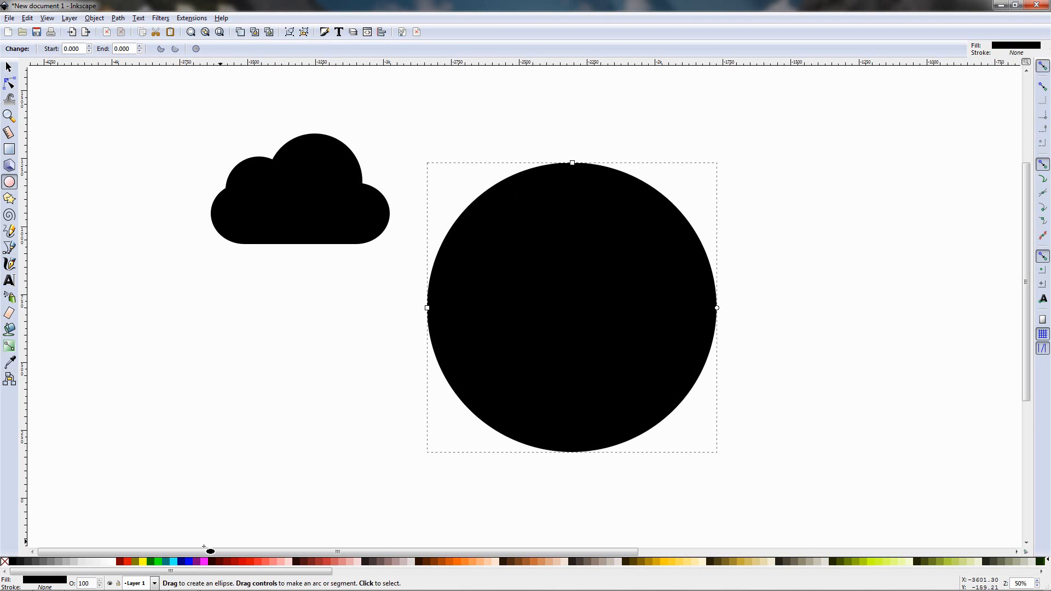
{"action": "left_click_drag", "start_coordinate": [186, 572], "coordinate": [566, 590]}
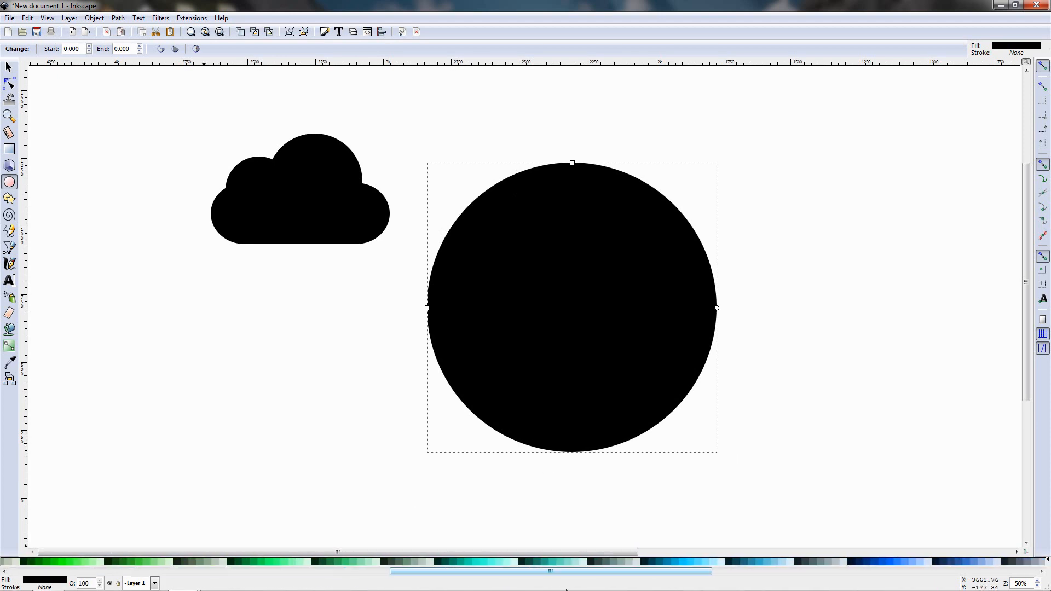
{"action": "left_click", "coordinate": [689, 564]}
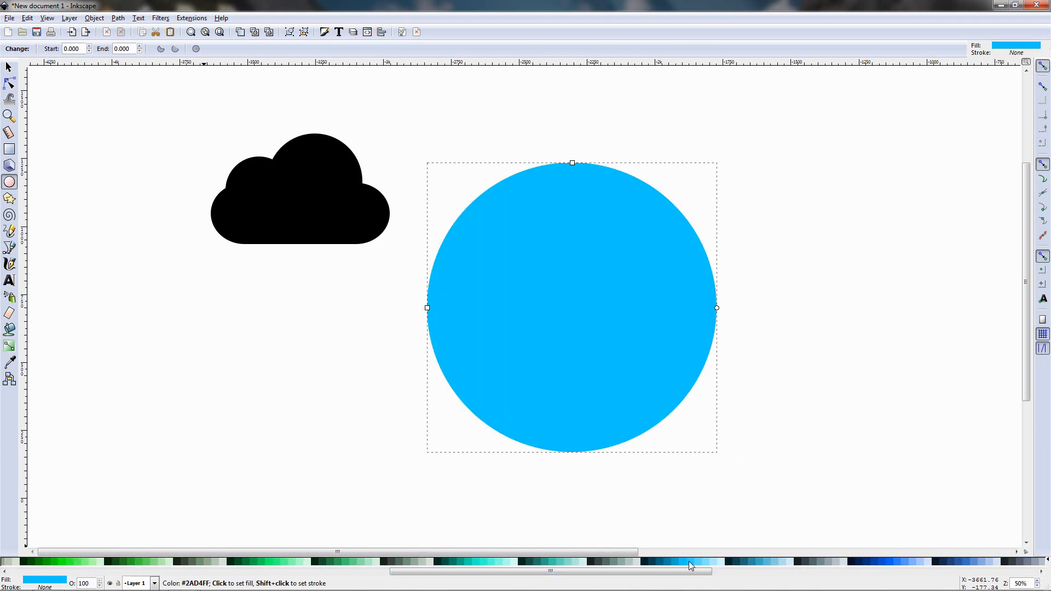
{"action": "left_click", "coordinate": [689, 560]}
{"action": "left_click", "coordinate": [684, 561]}
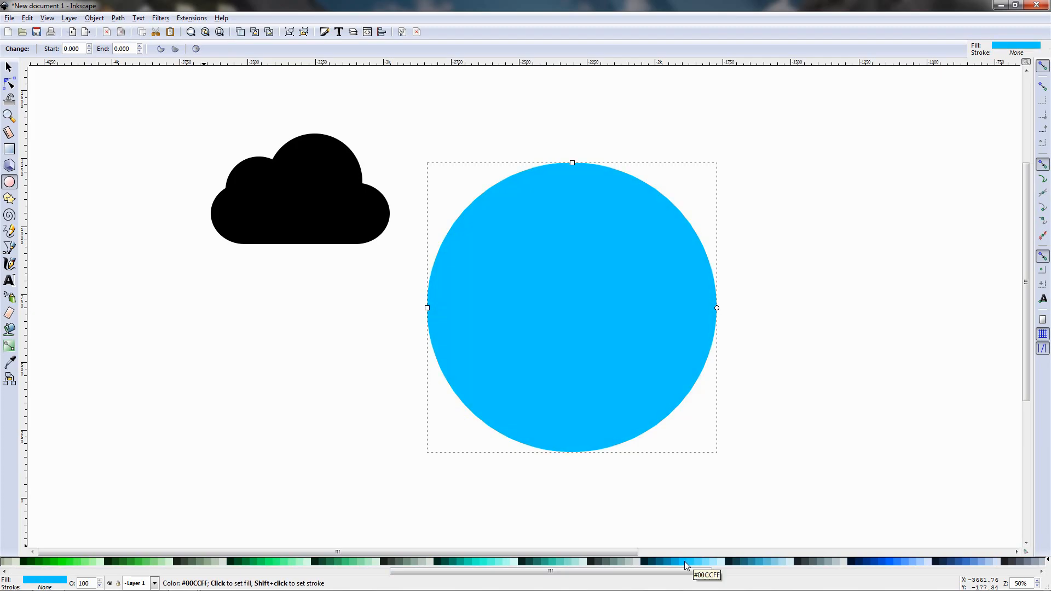
{"action": "left_click", "coordinate": [688, 561]}
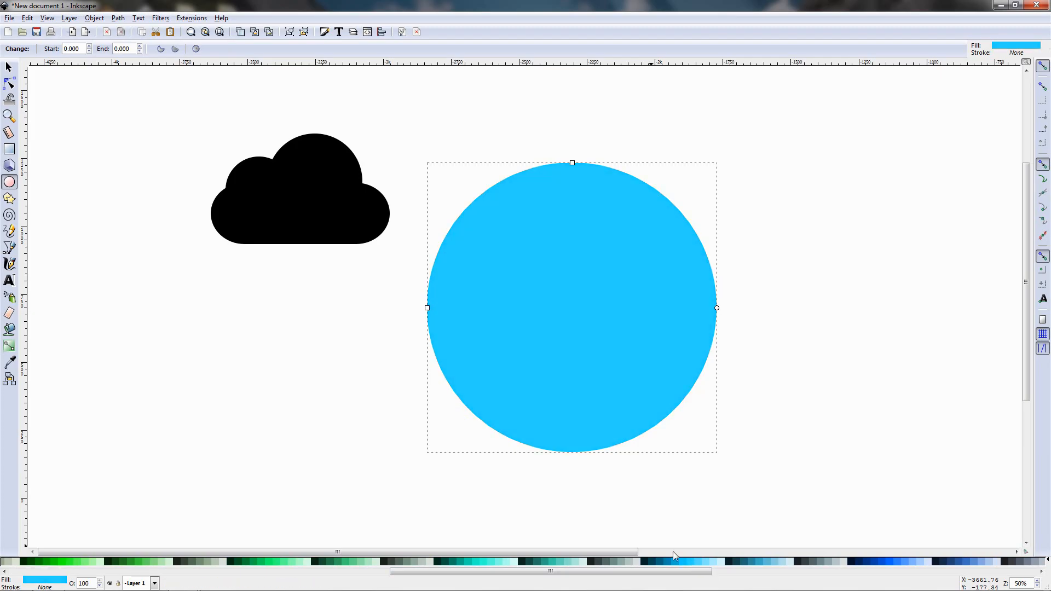
Select the three shapes that form the black cloud and fill them with white
{"action": "left_click", "coordinate": [9, 66]}
{"action": "left_click_drag", "start_coordinate": [146, 106], "coordinate": [421, 270]}
{"action": "left_click", "coordinate": [119, 104]}
{"action": "left_click_drag", "start_coordinate": [130, 97], "coordinate": [428, 283]}
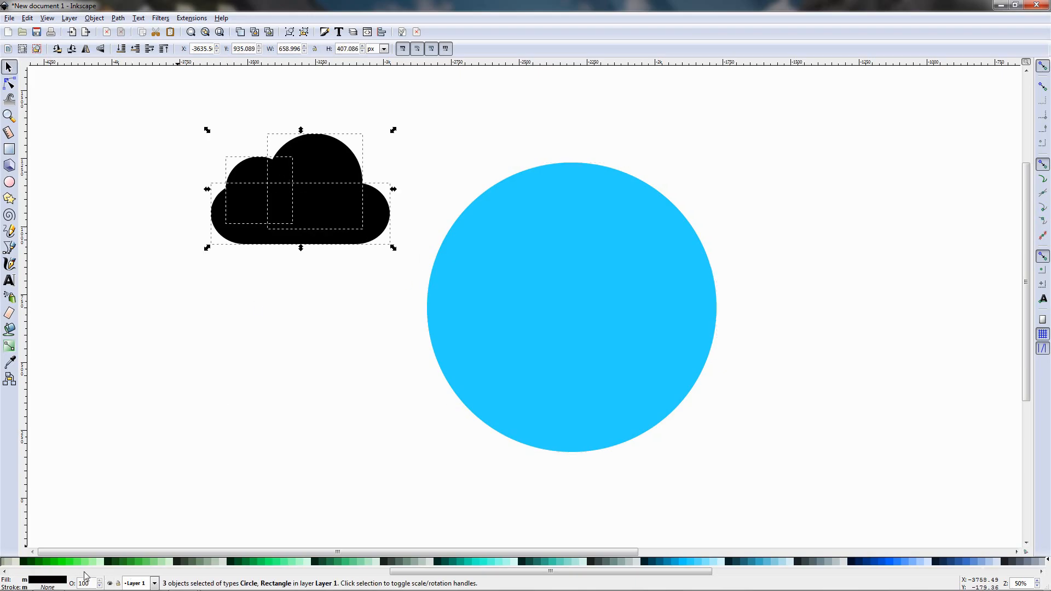
{"action": "left_click_drag", "start_coordinate": [428, 572], "coordinate": [39, 571]}
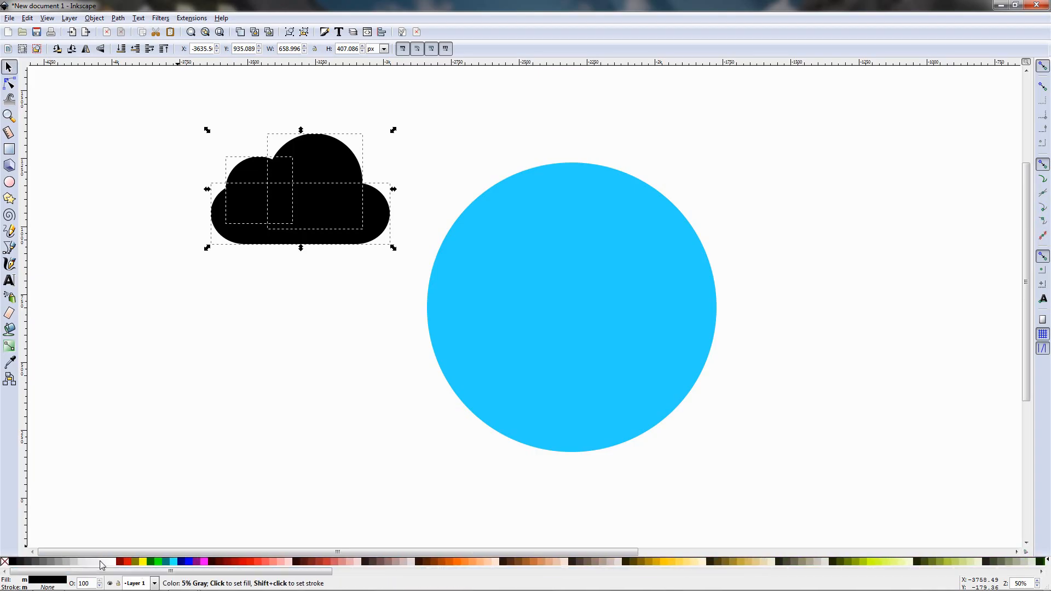
{"action": "left_click", "coordinate": [114, 563]}
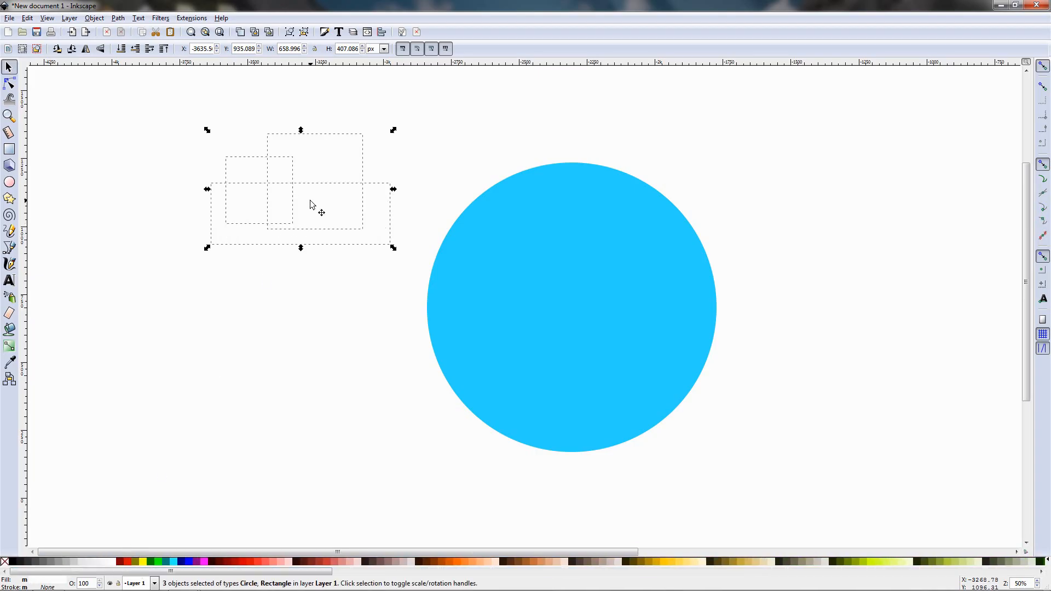
Move the white cloud to the middle of the blue circle and raise it to the top of the stack
{"action": "left_click_drag", "start_coordinate": [310, 205], "coordinate": [582, 315]}
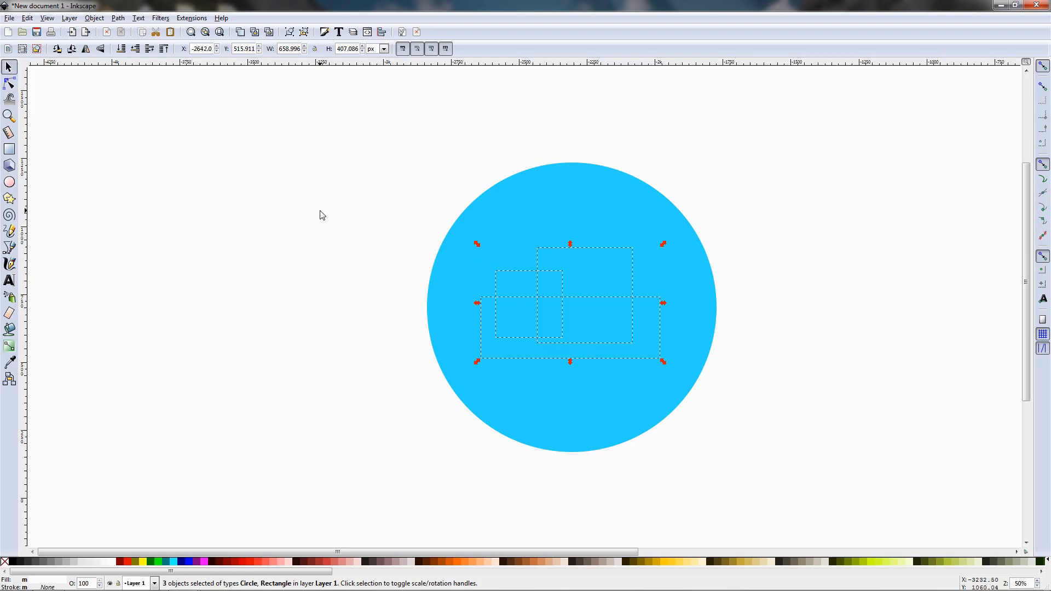
{"action": "left_click", "coordinate": [162, 52]}
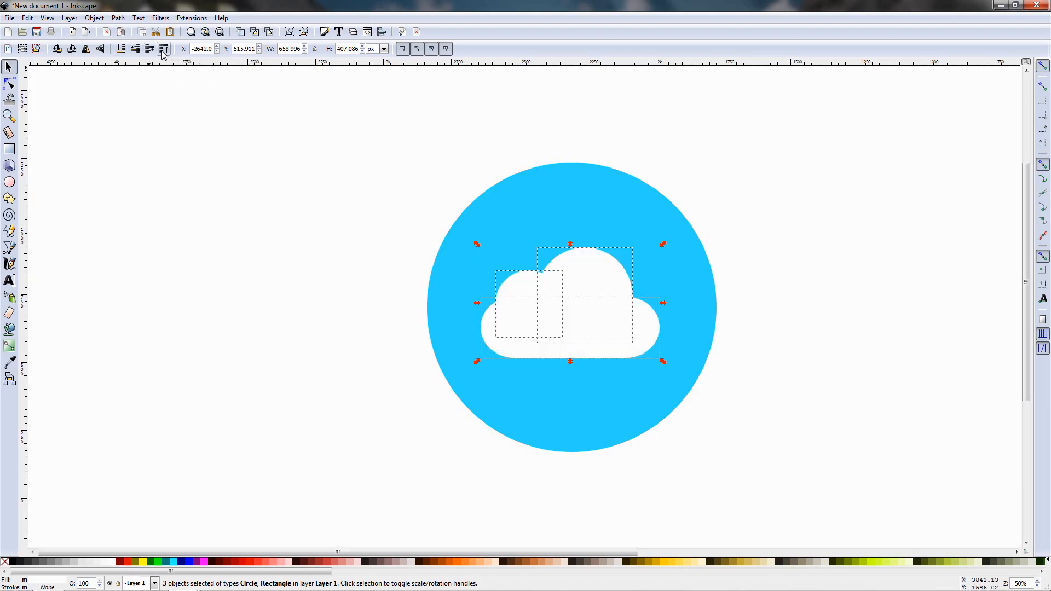
{"action": "left_click_drag", "start_coordinate": [309, 359], "coordinate": [197, 319]}
{"action": "left_click", "coordinate": [497, 432]}
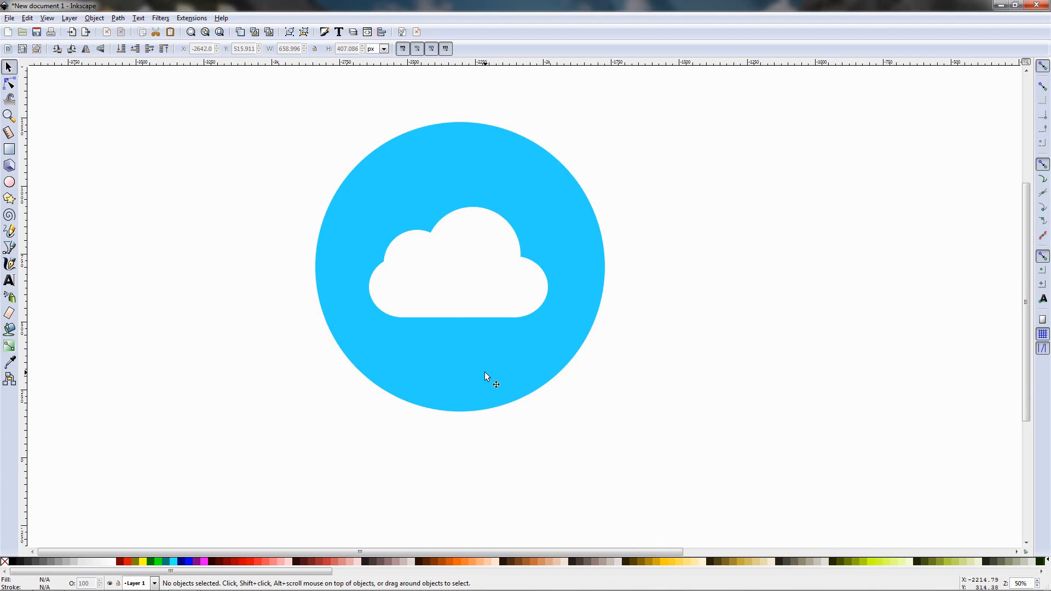
{"action": "scroll", "coordinate": [412, 268], "scroll_direction": "down", "scroll_amount": 2}
Fine-tune the positions of the two bump circles, shifting them slightly right to balance the cloud's outline
{"action": "left_click_drag", "start_coordinate": [467, 190], "coordinate": [470, 194]}
{"action": "left_click_drag", "start_coordinate": [407, 201], "coordinate": [412, 204]}
{"action": "left_click", "coordinate": [307, 248]}
{"action": "left_click_drag", "start_coordinate": [312, 254], "coordinate": [291, 281]}
{"action": "left_click_drag", "start_coordinate": [400, 224], "coordinate": [455, 198]}
{"action": "left_click", "coordinate": [234, 283]}
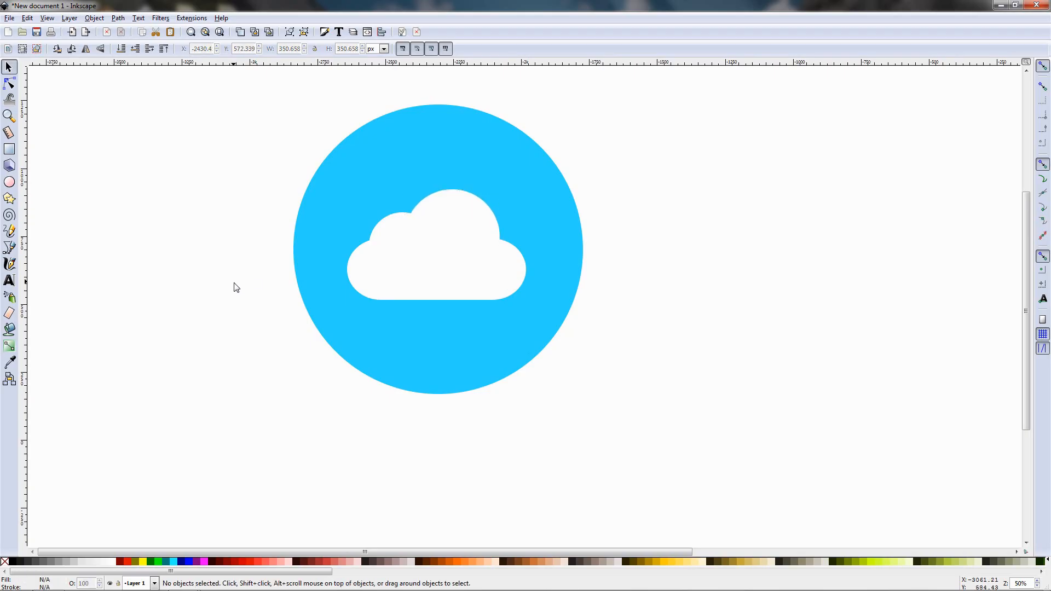
{"action": "mouse_move", "coordinate": [224, 319]}
{"action": "left_mouse_down"}
{"action": "mouse_move", "coordinate": [194, 337]}
{"action": "mouse_move", "coordinate": [220, 336]}
{"action": "left_mouse_up"}
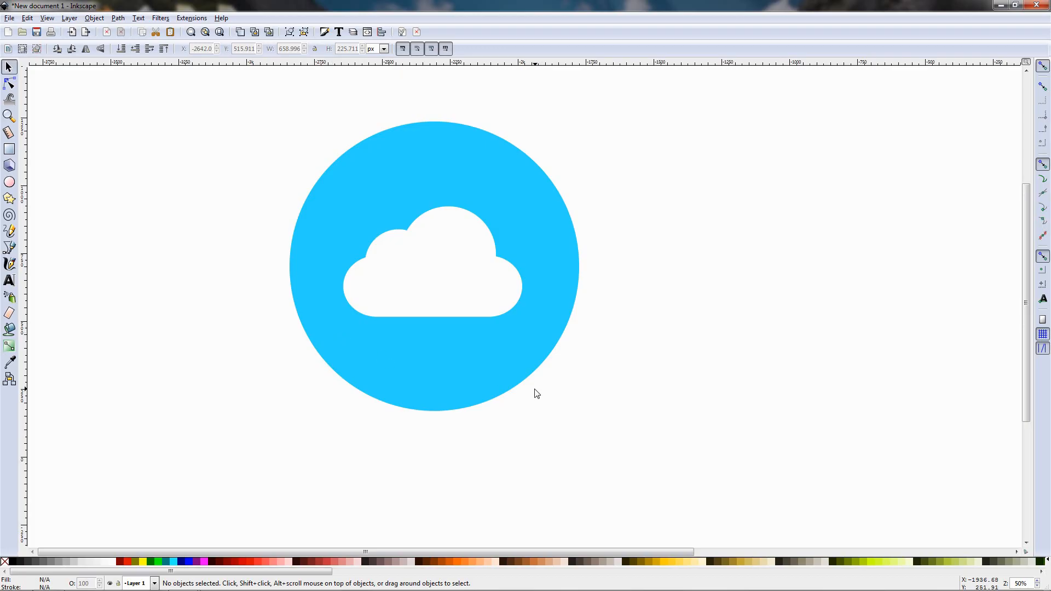
{"action": "left_click_drag", "start_coordinate": [538, 385], "coordinate": [510, 389]}
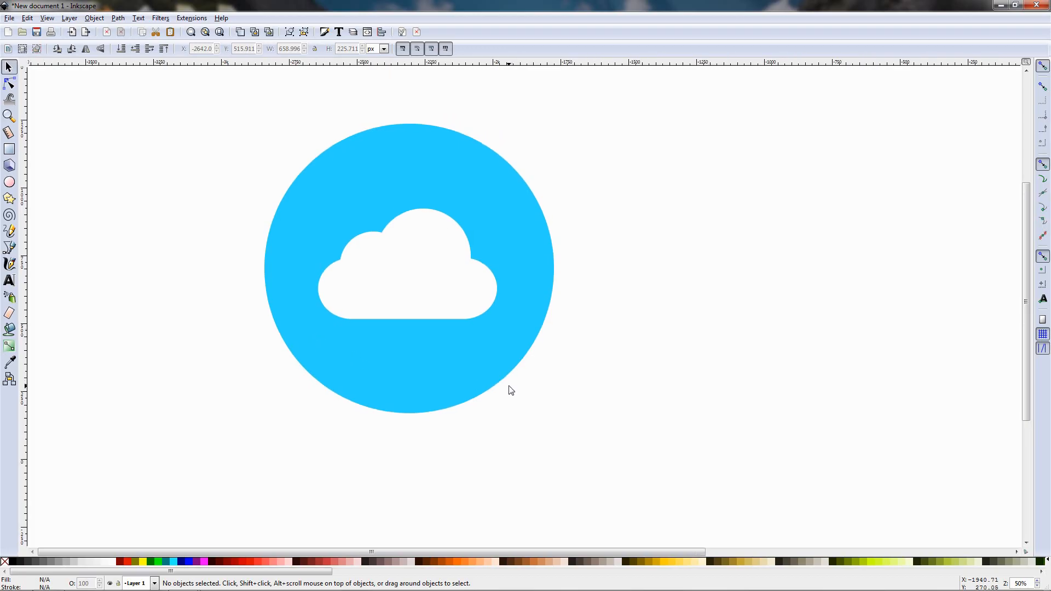
Duplicate the blue circle and place the copy to the right of the original at the same height
{"action": "left_click", "coordinate": [449, 376]}
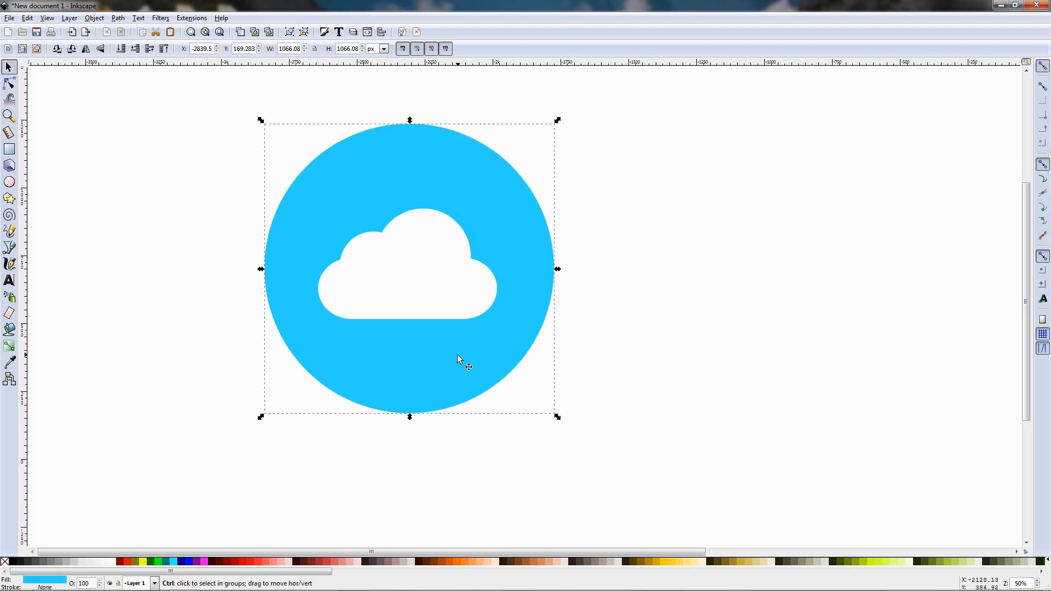
{"action": "key", "text": "Home"}
{"action": "left_click_drag", "start_coordinate": [420, 359], "coordinate": [757, 370]}
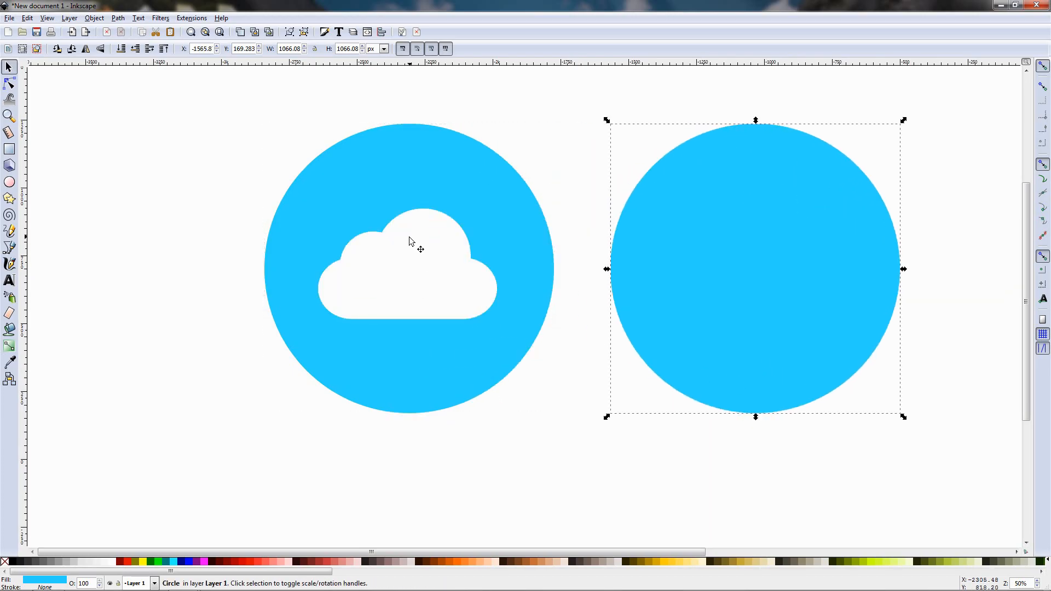
Duplicate the cloud's large white circle onto the second blue circle and shrink the copy to about 294 px
{"action": "left_click", "coordinate": [428, 244], "text": "ctrl"}
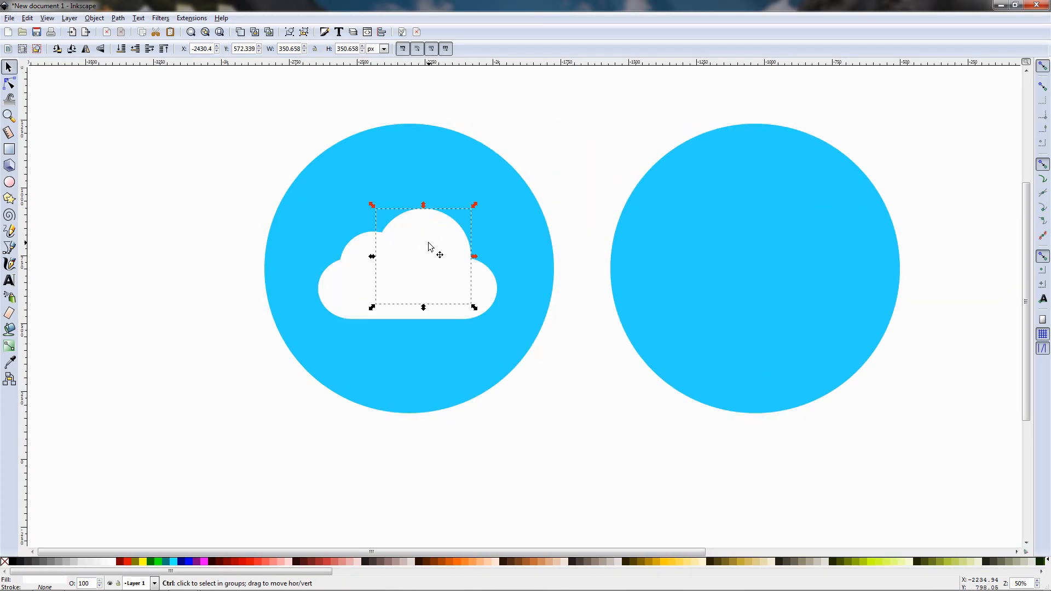
{"action": "left_click_drag", "start_coordinate": [431, 248], "coordinate": [741, 270]}
{"action": "left_click_drag", "start_coordinate": [723, 278], "coordinate": [691, 285]}
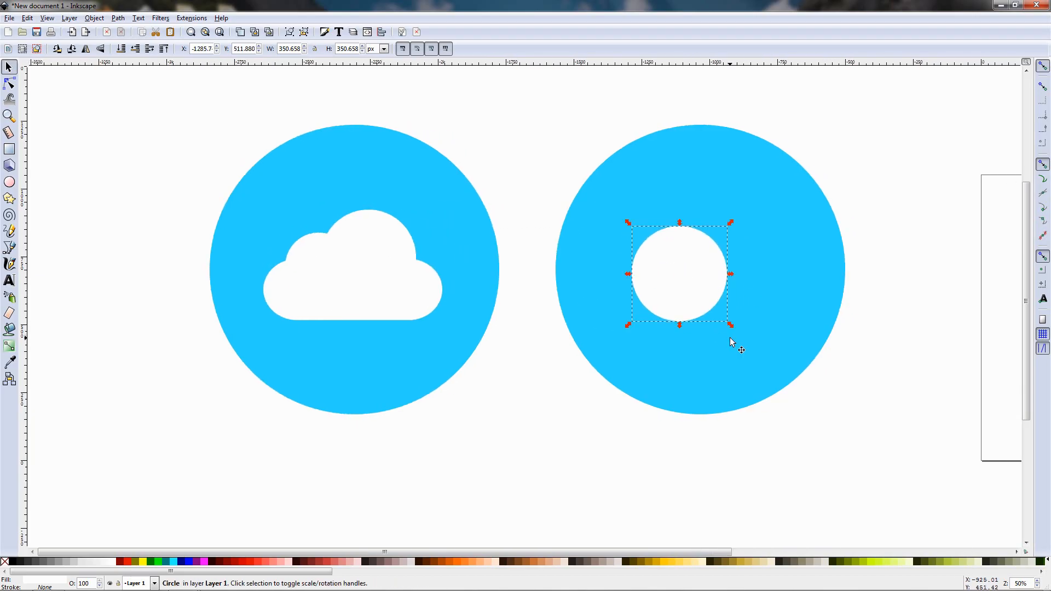
{"action": "left_click_drag", "start_coordinate": [730, 330], "coordinate": [722, 314]}
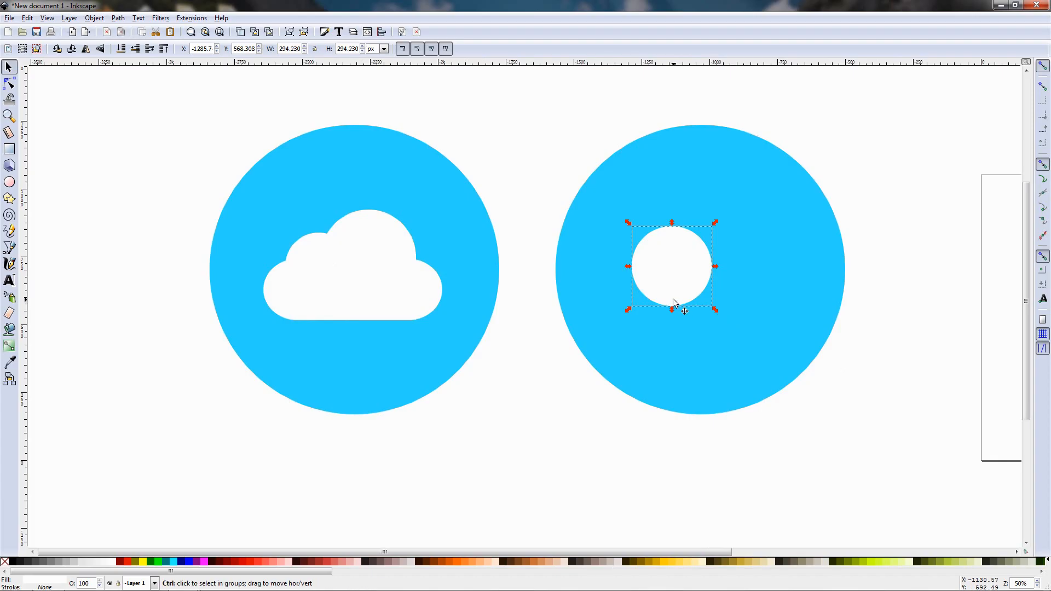
Build a second, fluffier cloud on the right blue circle from overlapping duplicates of the white circle in varying sizes
{"action": "key", "text": "ctrl+d"}
{"action": "left_click_drag", "start_coordinate": [674, 284], "coordinate": [708, 270]}
{"action": "left_click_drag", "start_coordinate": [757, 296], "coordinate": [802, 299]}
{"action": "key", "text": "ctrl+d"}
{"action": "key", "text": "ctrl+d"}
{"action": "key", "text": "ctrl+d"}
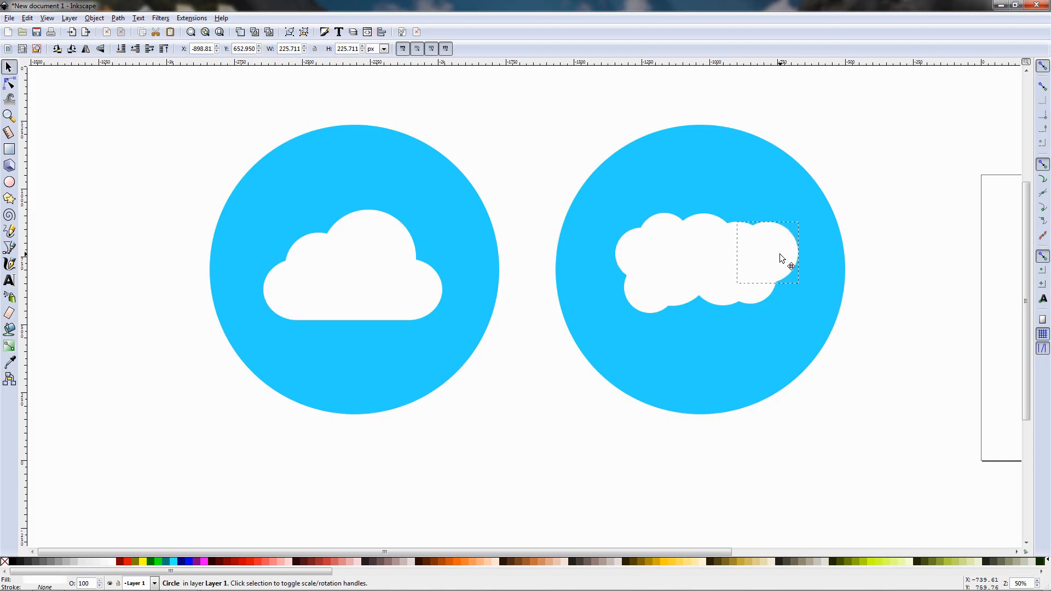
Reposition individual white circles along the top and bottom edges of the second cloud to refine its outline
{"action": "left_click", "coordinate": [779, 254]}
{"action": "left_click", "coordinate": [716, 224]}
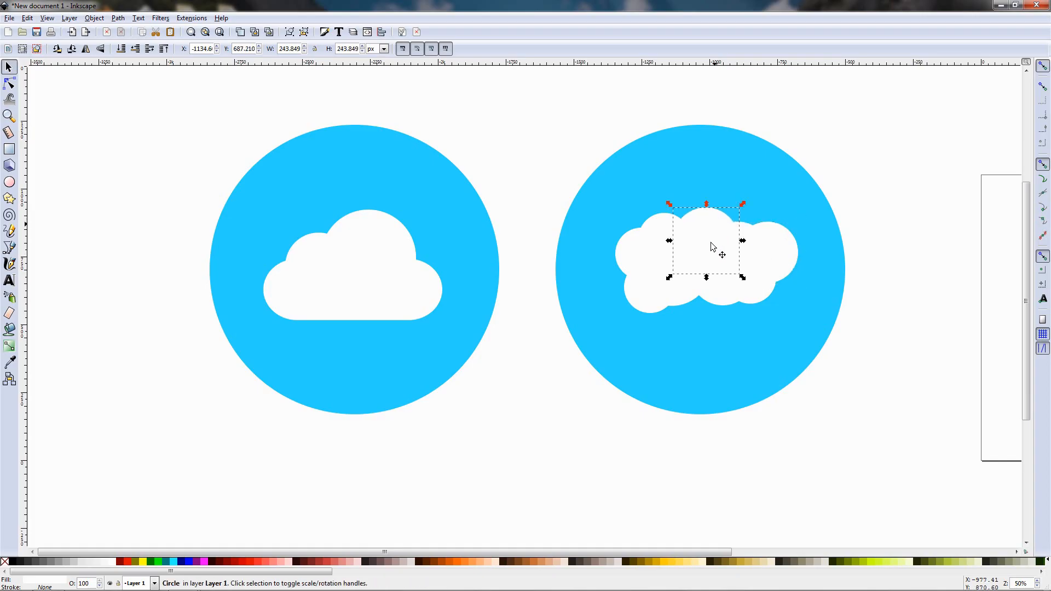
{"action": "left_click_drag", "start_coordinate": [695, 293], "coordinate": [685, 305]}
{"action": "left_click", "coordinate": [623, 294]}
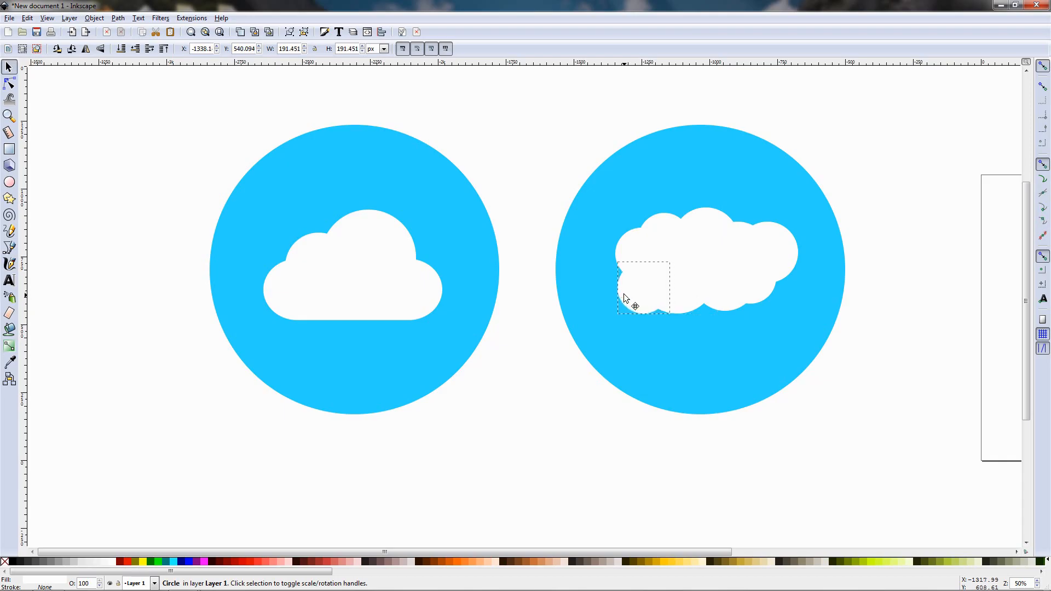
{"action": "left_click_drag", "start_coordinate": [623, 293], "coordinate": [624, 293]}
{"action": "left_click_drag", "start_coordinate": [740, 225], "coordinate": [743, 216]}
{"action": "left_click", "coordinate": [756, 306]}
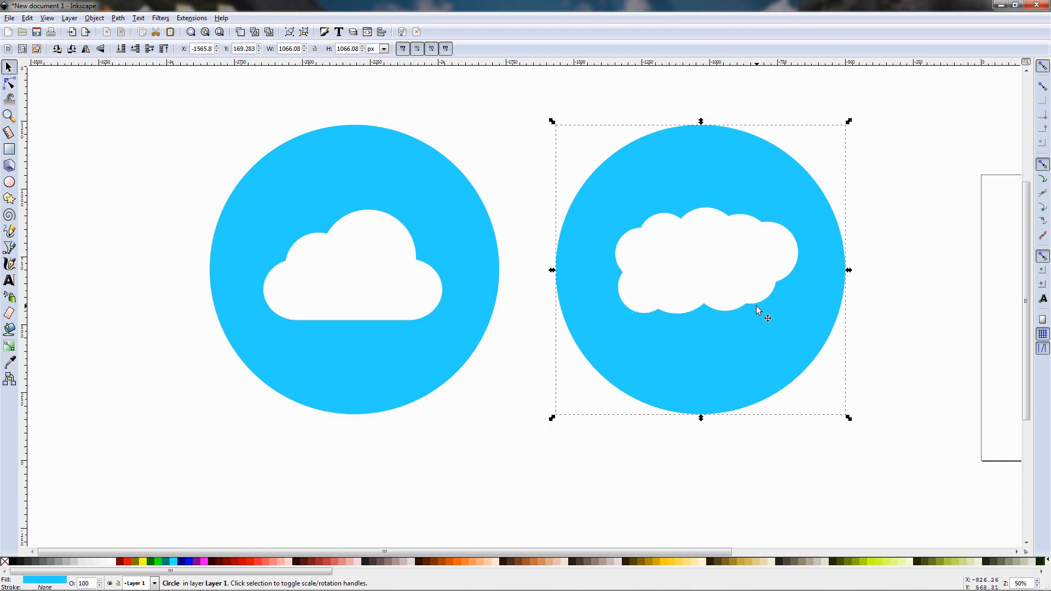
{"action": "left_click_drag", "start_coordinate": [695, 223], "coordinate": [691, 215]}
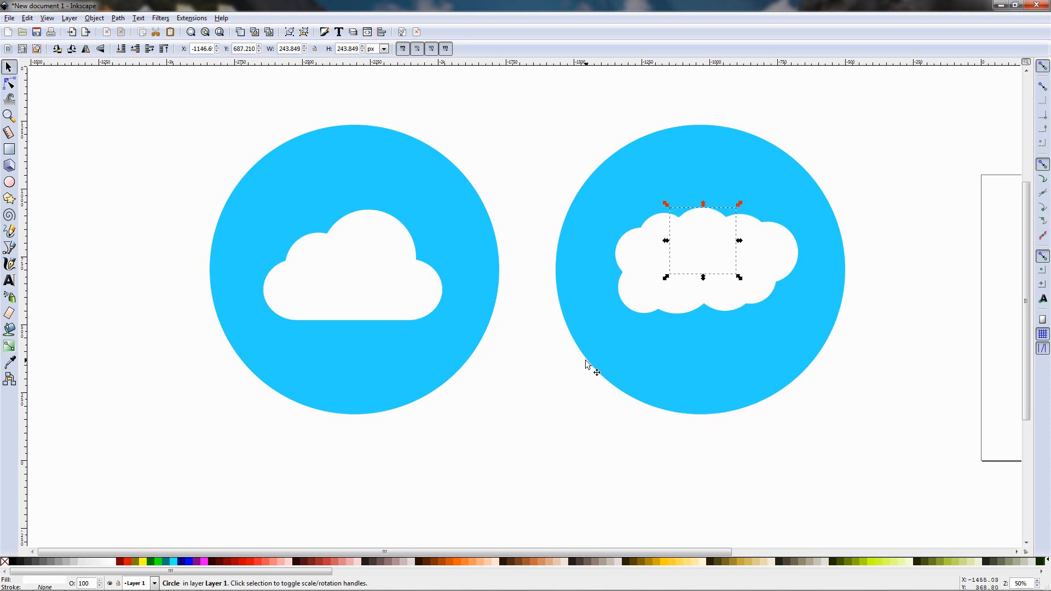
Nudge the left cloud's large circle and set its rounded base rectangle's horizontal corner radius to 158.5 px
{"action": "left_click_drag", "start_coordinate": [379, 224], "coordinate": [383, 220]}
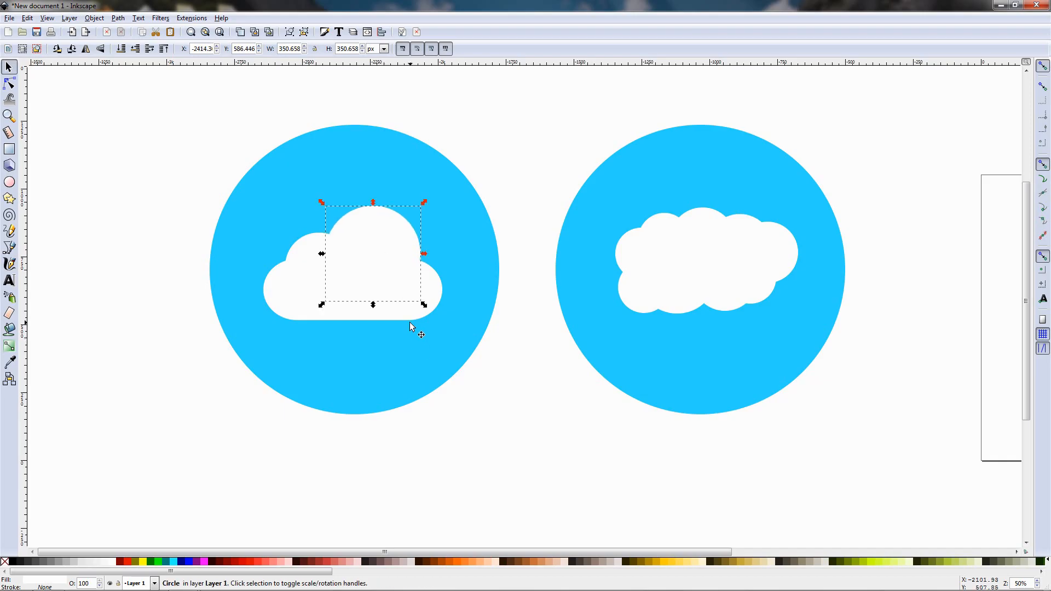
{"action": "left_click", "coordinate": [410, 312]}
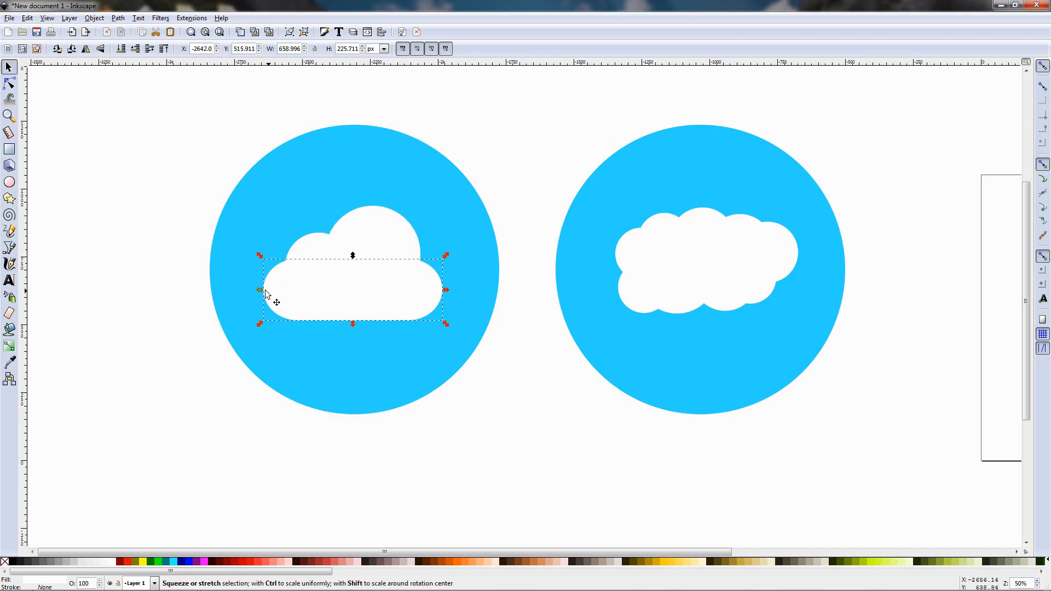
{"action": "left_click", "coordinate": [10, 149]}
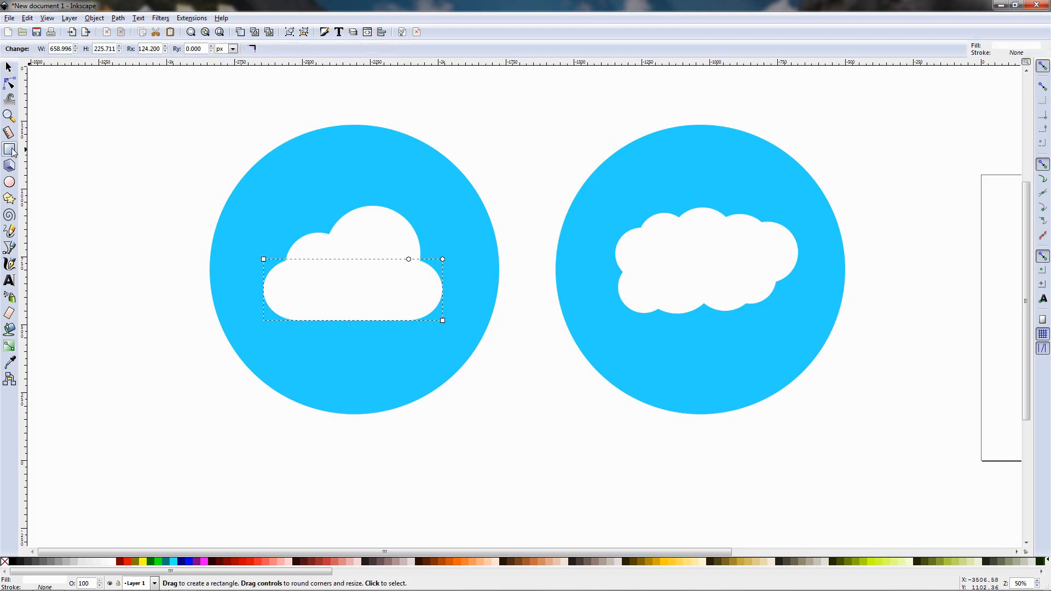
{"action": "left_click", "coordinate": [166, 46]}
{"action": "left_click", "coordinate": [190, 253]}
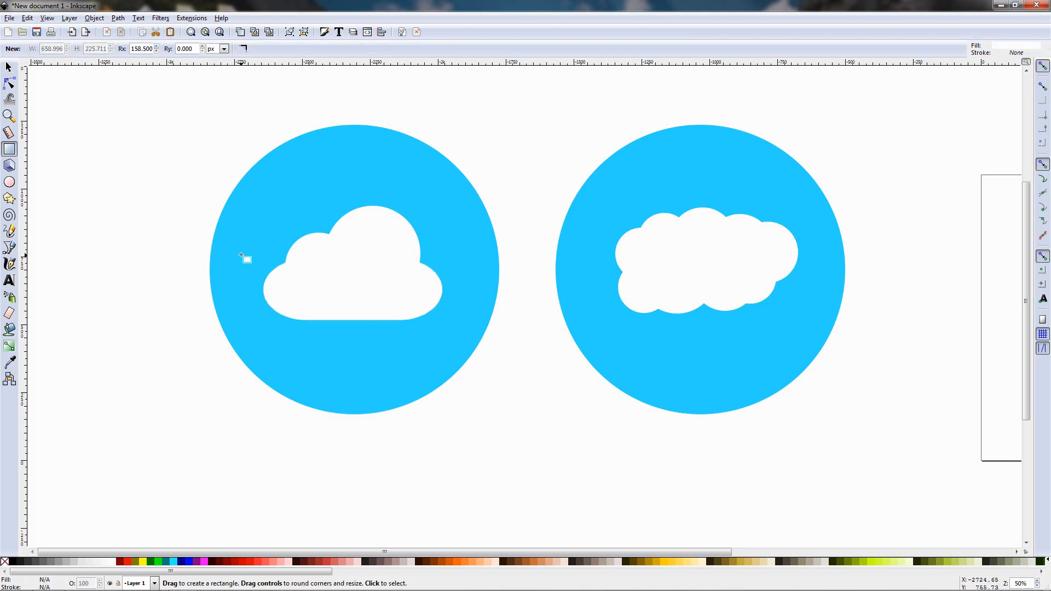
Reposition the small and large white circles of the left cloud slightly lower and farther left on its base
{"action": "left_click", "coordinate": [9, 67]}
{"action": "left_click", "coordinate": [307, 254]}
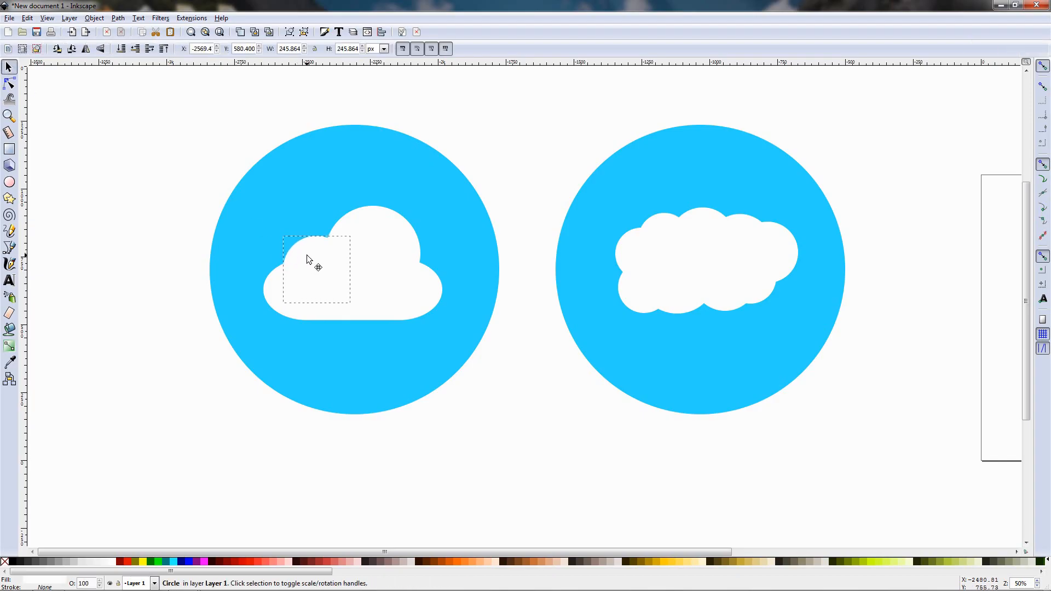
{"action": "left_click_drag", "start_coordinate": [392, 224], "coordinate": [384, 245]}
{"action": "left_click", "coordinate": [507, 415]}
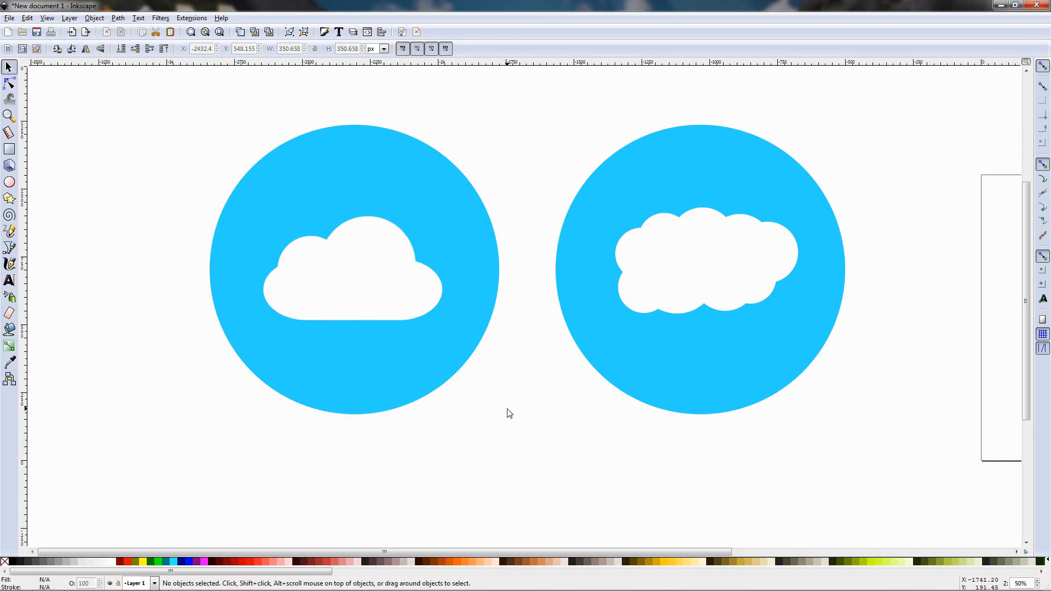
Scale the left cloud's three white shapes down together to about 571 px wide
{"action": "scroll", "coordinate": [504, 381], "scroll_direction": "down", "scroll_amount": 2}
{"action": "scroll", "coordinate": [504, 382], "scroll_direction": "up", "scroll_amount": 1}
{"action": "left_click_drag", "start_coordinate": [217, 232], "coordinate": [462, 337]}
{"action": "left_click", "coordinate": [229, 350]}
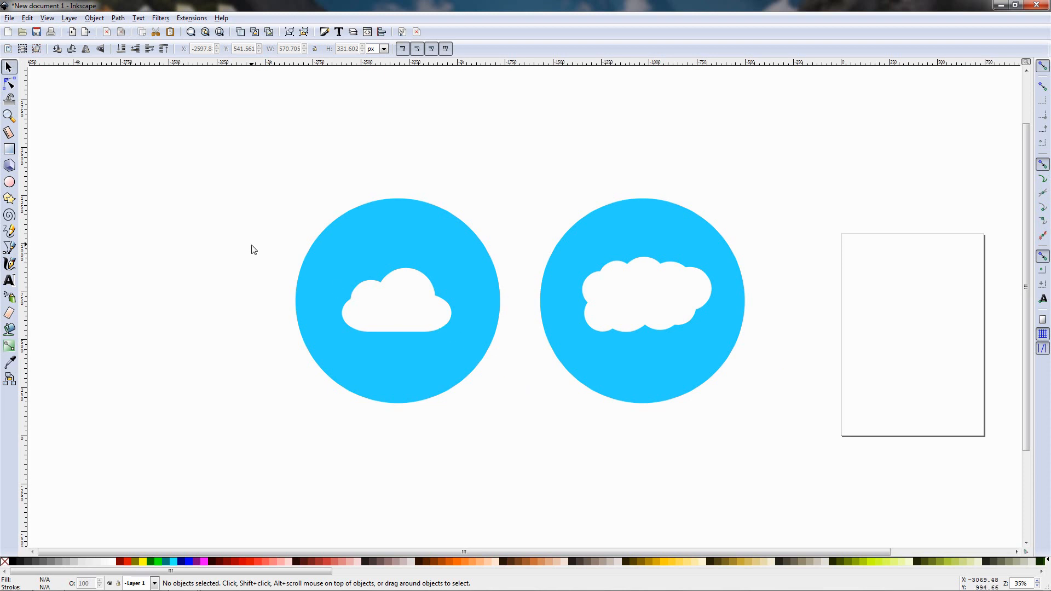
Merge the left cloud's rectangle and two circles into a single path with Union
{"action": "left_click_drag", "start_coordinate": [252, 249], "coordinate": [532, 356]}
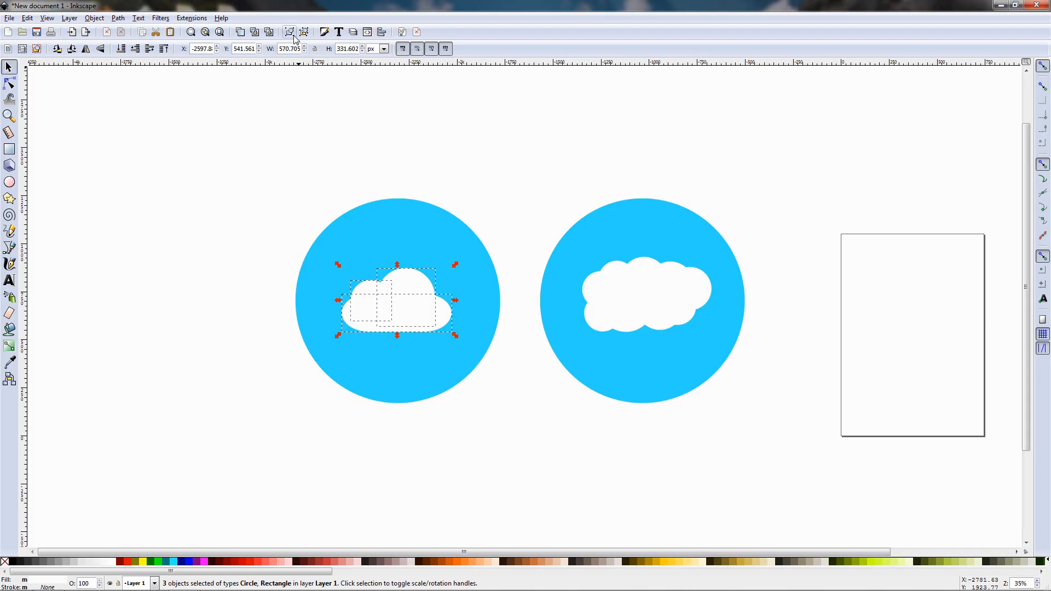
{"action": "left_click", "coordinate": [113, 18]}
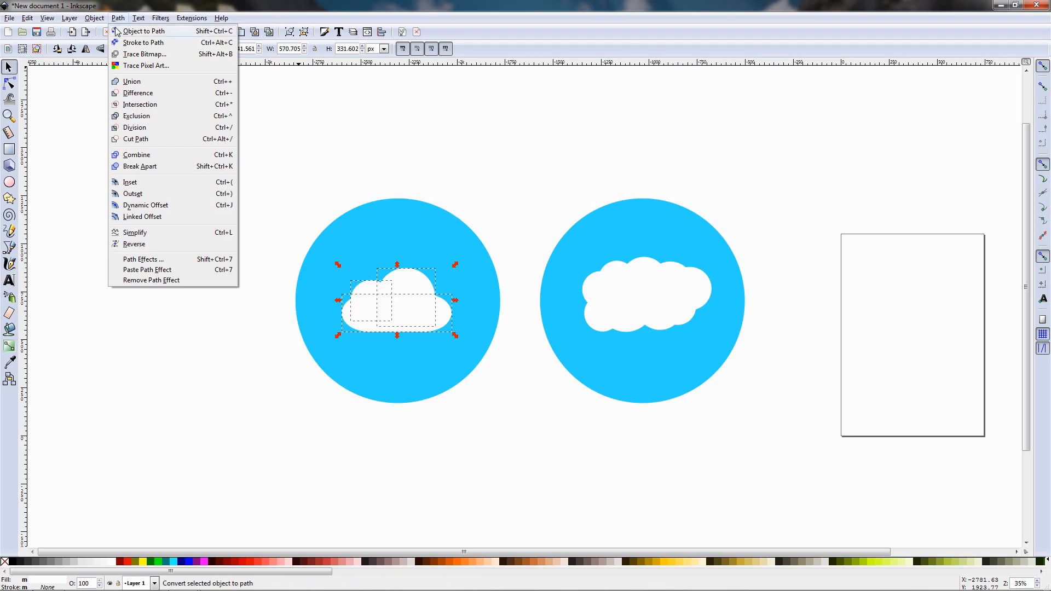
{"action": "left_click", "coordinate": [134, 82]}
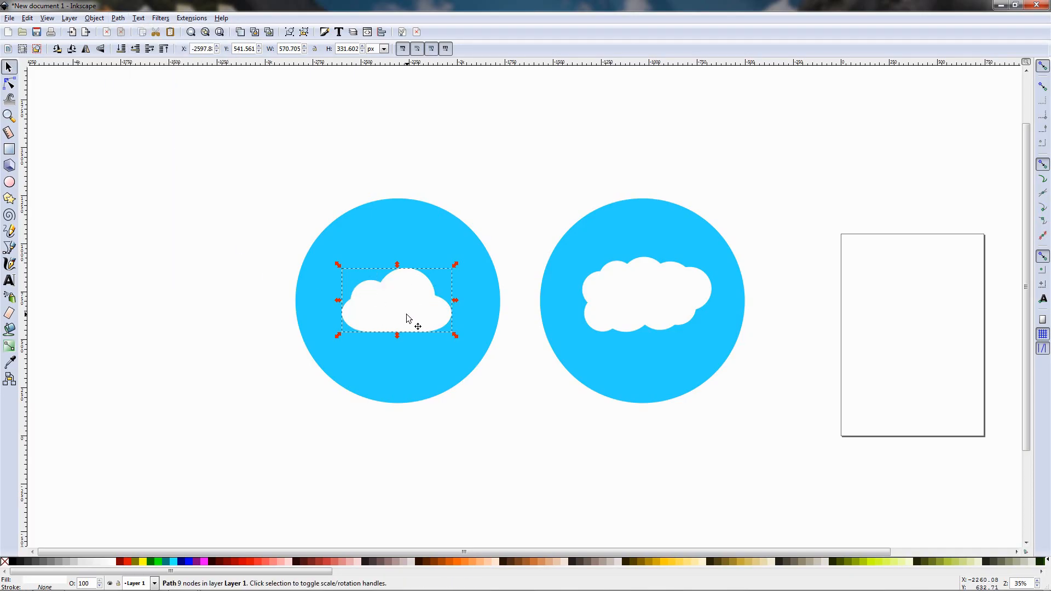
Center the left cloud horizontally and vertically on its blue circle, aligning relative to the last selected object
{"action": "left_click", "coordinate": [406, 232], "text": "shift"}
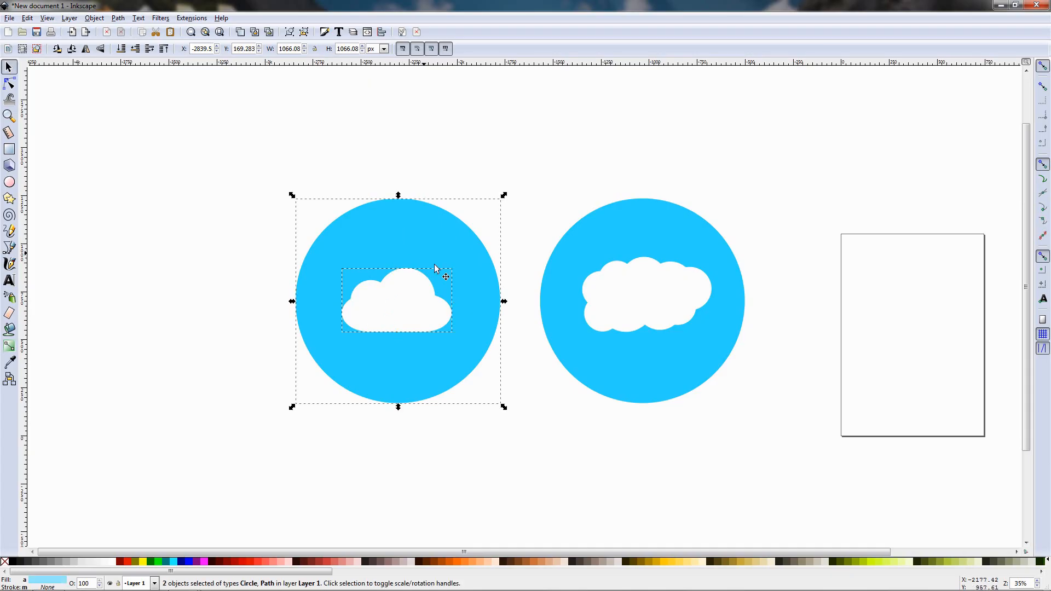
{"action": "left_click", "coordinate": [382, 33]}
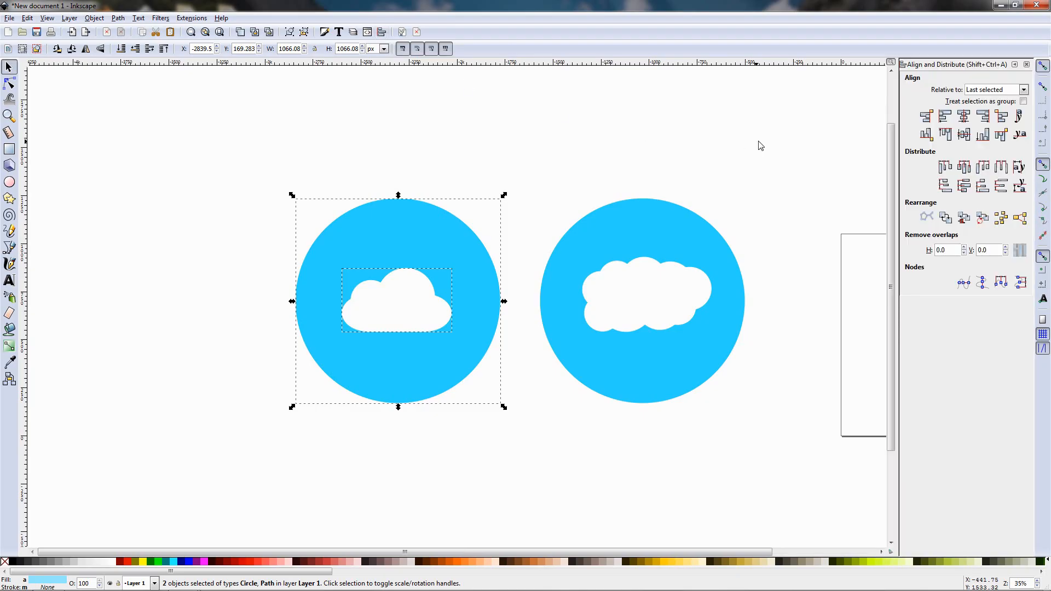
{"action": "left_click", "coordinate": [963, 115]}
{"action": "left_click", "coordinate": [963, 134]}
{"action": "left_click", "coordinate": [566, 421]}
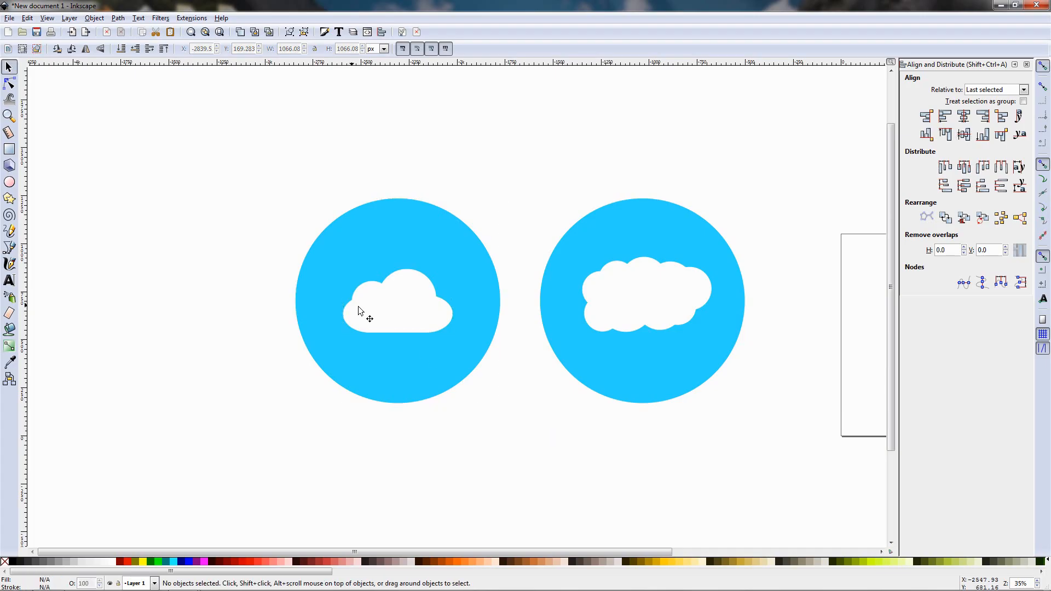
Merge all white circles of the right cloud with Union and scale the resulting shape down to about 555 px wide
{"action": "left_click_drag", "start_coordinate": [802, 367], "coordinate": [557, 237]}
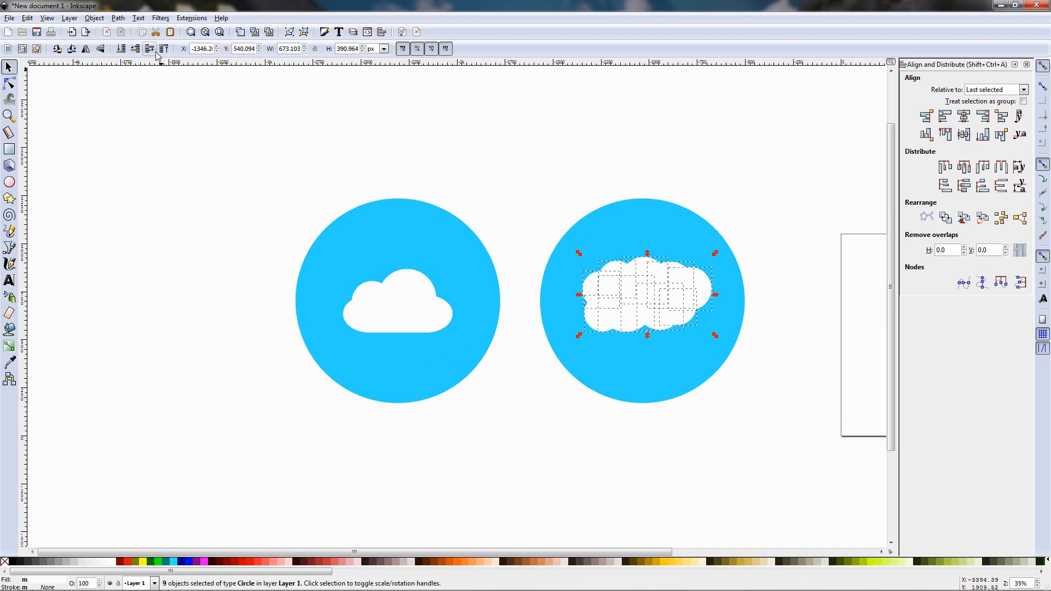
{"action": "left_click", "coordinate": [118, 17]}
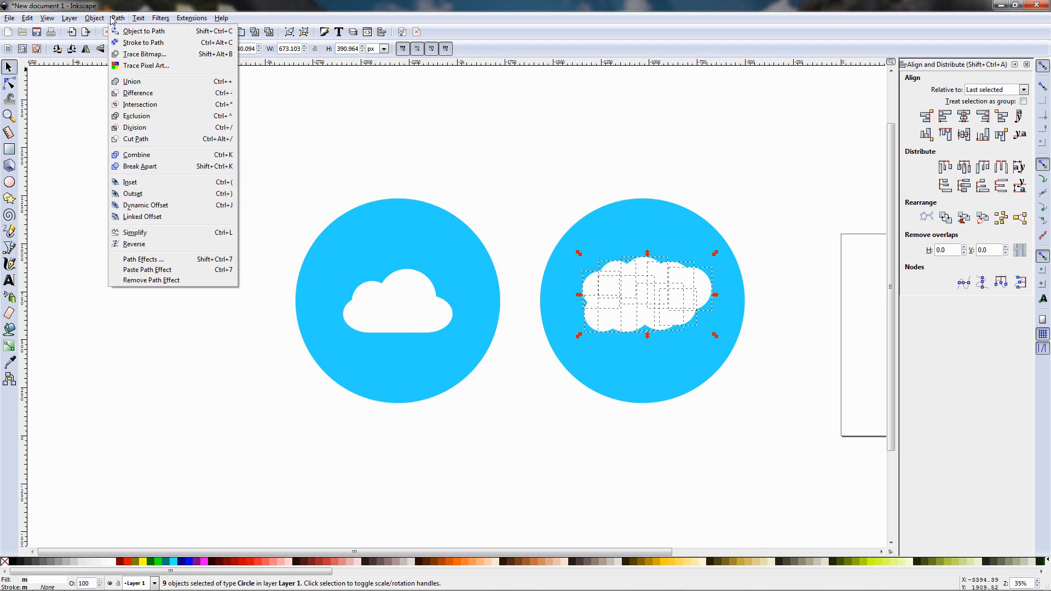
{"action": "left_click", "coordinate": [133, 84]}
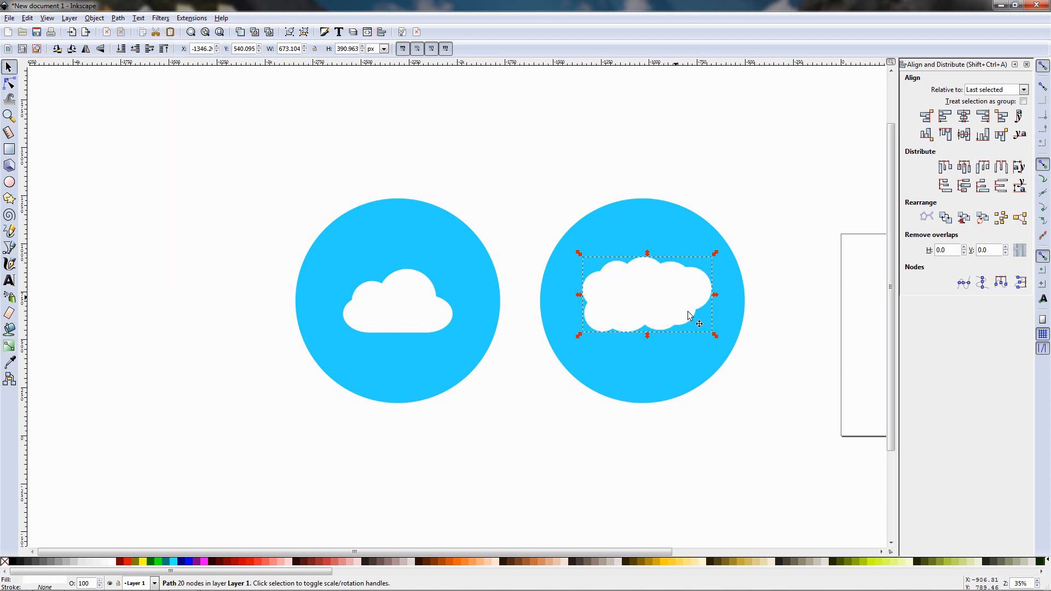
{"action": "left_click_drag", "start_coordinate": [715, 339], "coordinate": [711, 330]}
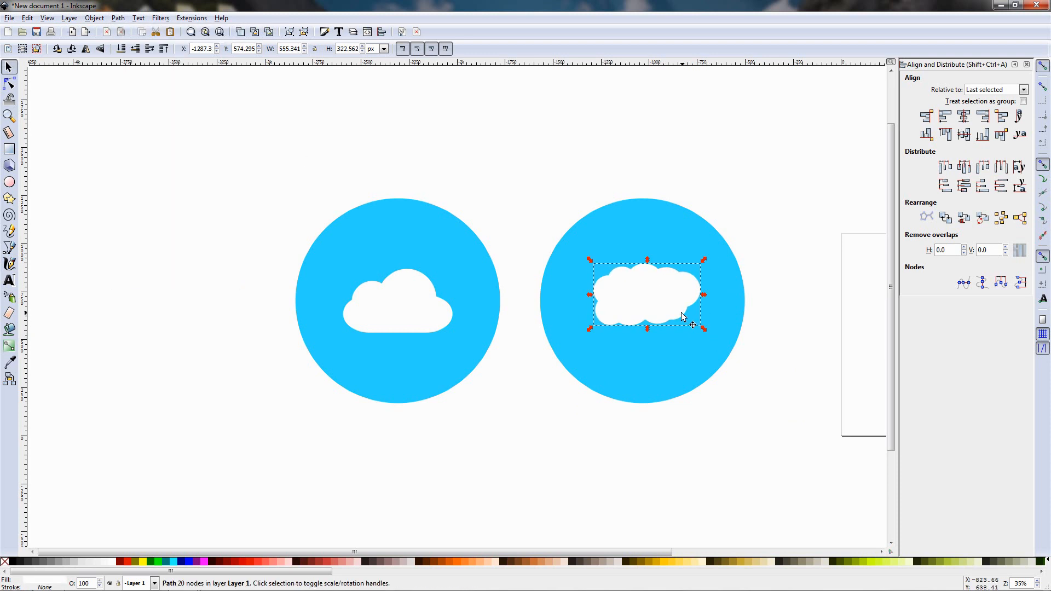
Center the right cloud horizontally and vertically on its blue circle
{"action": "left_click", "coordinate": [674, 380], "text": "shift"}
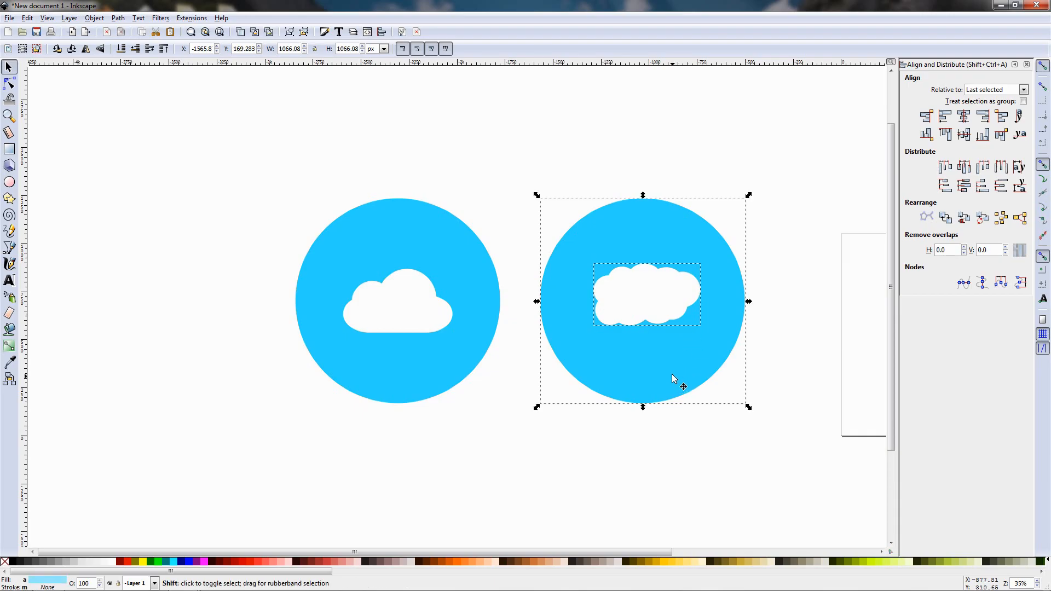
{"action": "left_click", "coordinate": [963, 116]}
{"action": "left_click", "coordinate": [964, 135]}
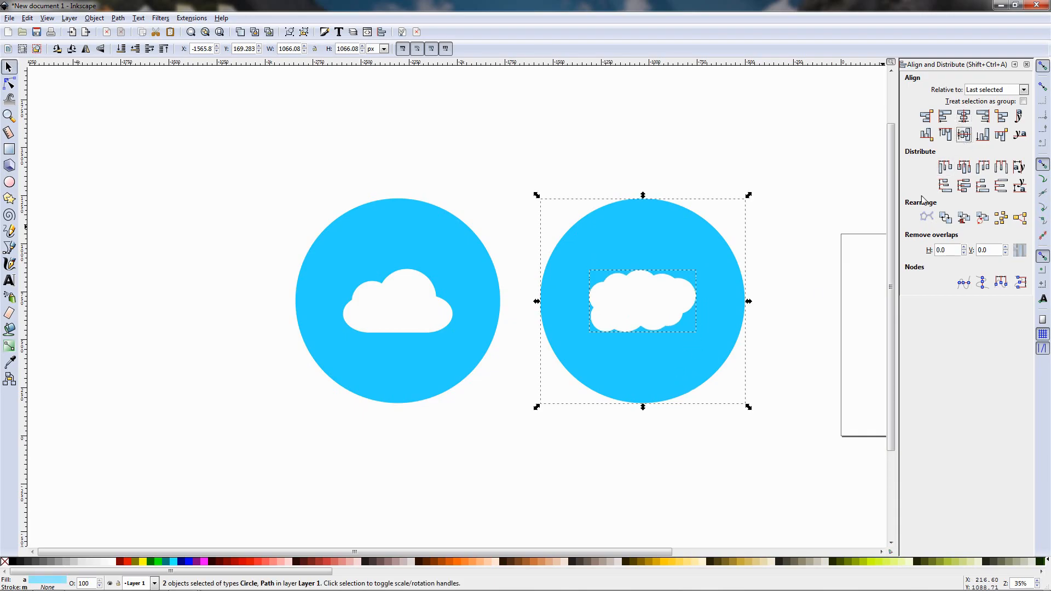
{"action": "left_click", "coordinate": [799, 343]}
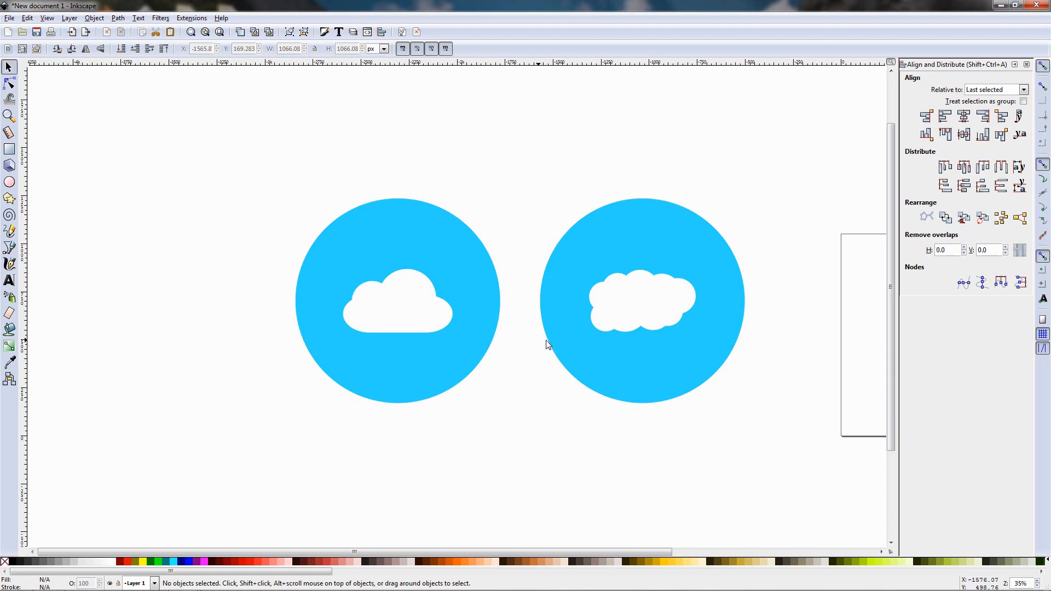
Duplicate the right cloud, offset the copy slightly down and to the right, and fill it with black
{"action": "left_click", "coordinate": [660, 313]}
{"action": "key", "text": "ctrl"}
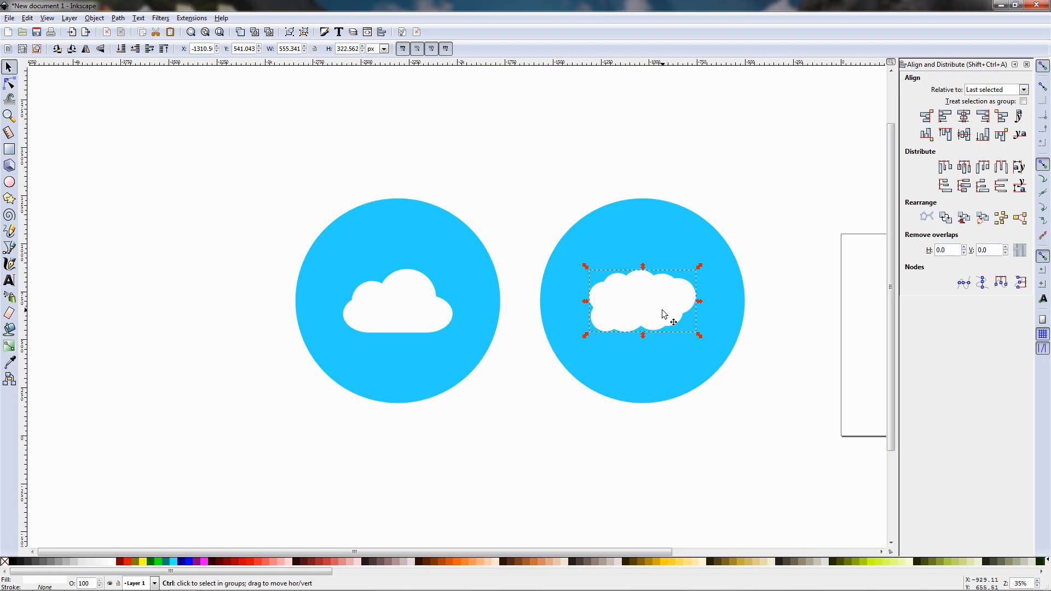
{"action": "left_click_drag", "start_coordinate": [665, 308], "coordinate": [665, 331]}
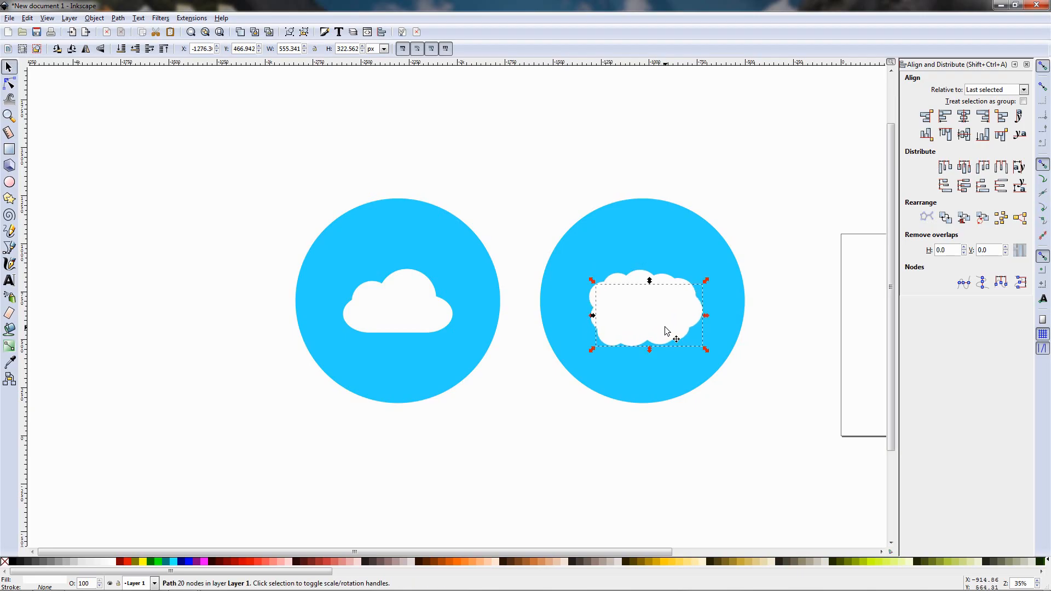
{"action": "left_click", "coordinate": [15, 563]}
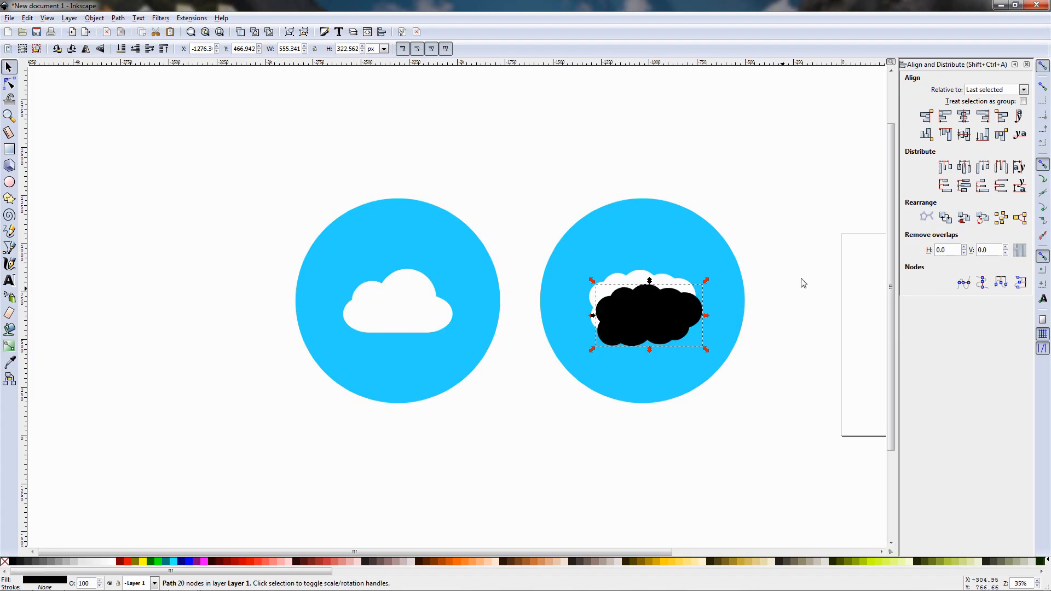
Set the black cloud copy's opacity to 15% and lower it one step behind the white cloud as a shadow
{"action": "left_click", "coordinate": [324, 32]}
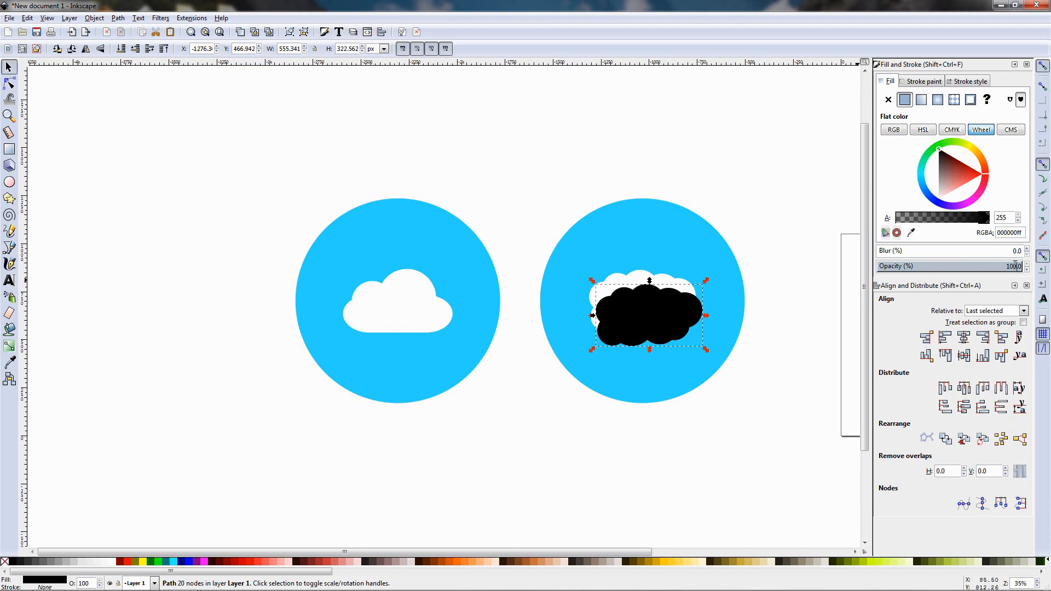
{"action": "type", "text": "15"}
{"action": "key", "text": "Return"}
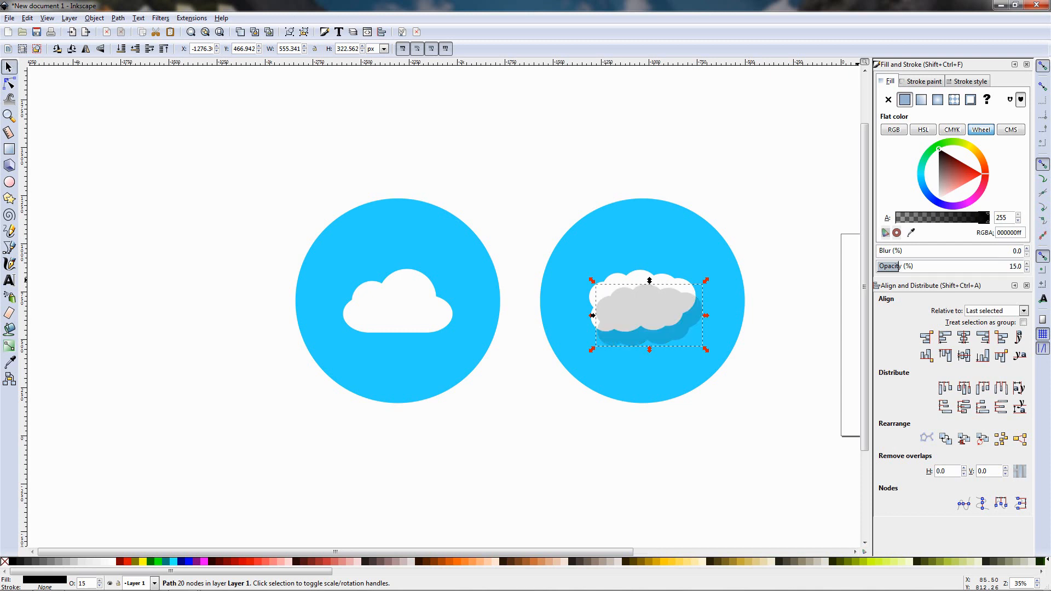
{"action": "left_click", "coordinate": [137, 51]}
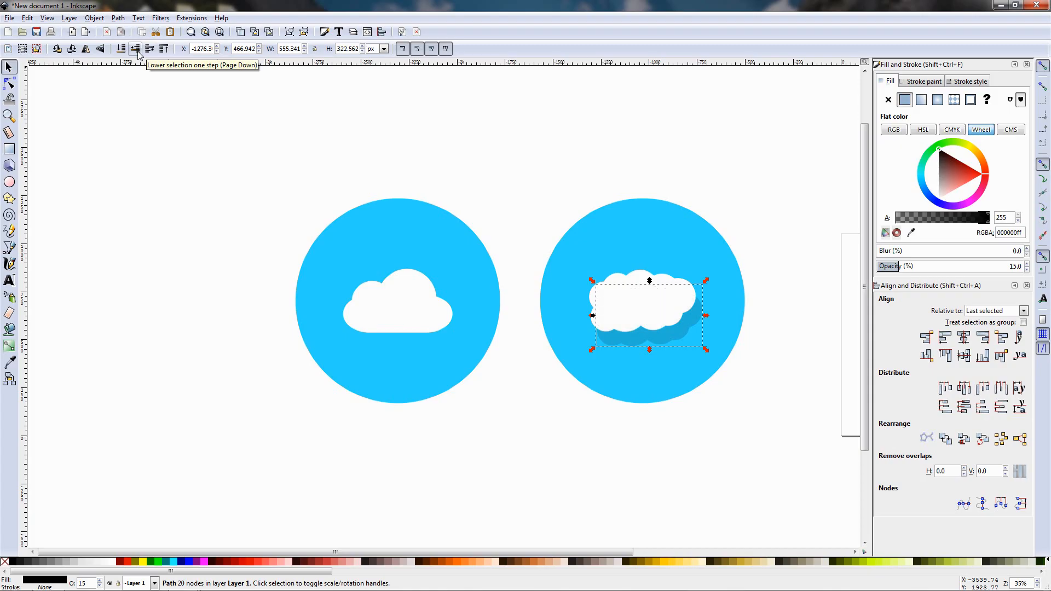
{"action": "left_click", "coordinate": [558, 445]}
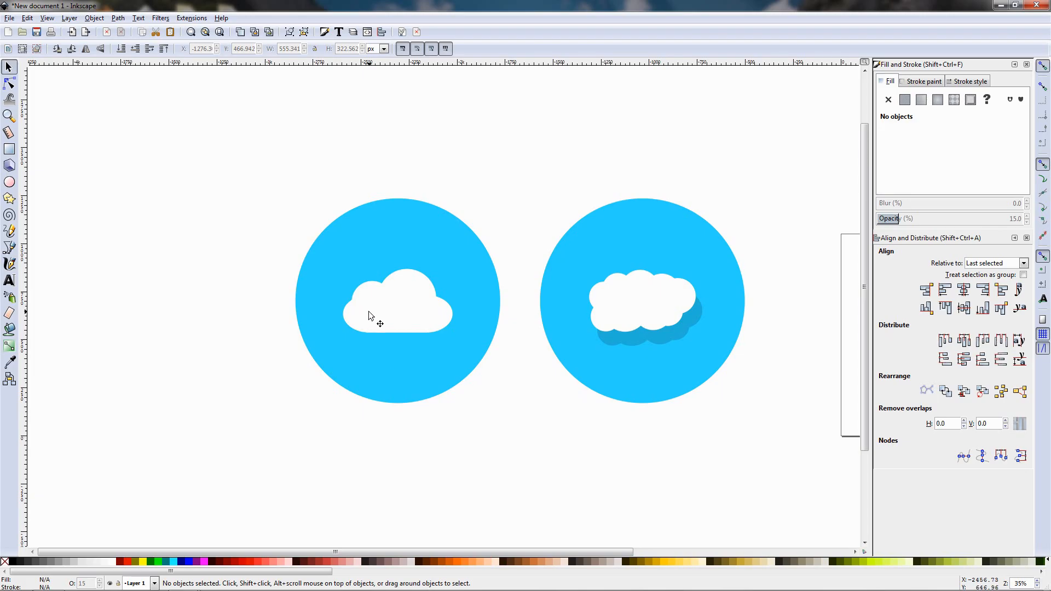
Draw a closed four-sided Bezier path from the left cloud's lower-left edge diagonally past the blue circle and back to its upper-right edge
{"action": "left_click_drag", "start_coordinate": [292, 312], "coordinate": [325, 285]}
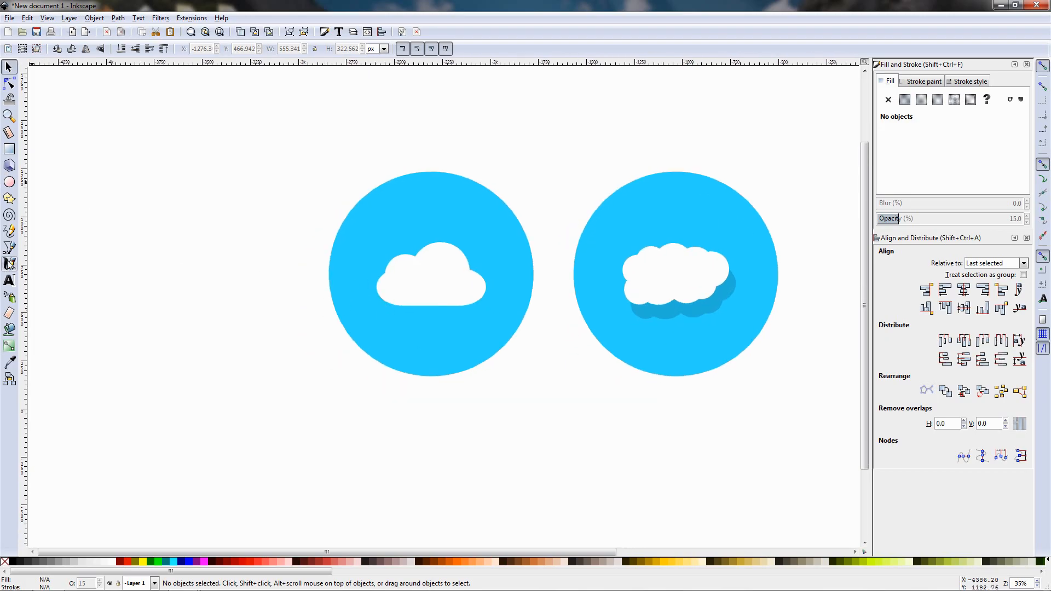
{"action": "left_click", "coordinate": [9, 247]}
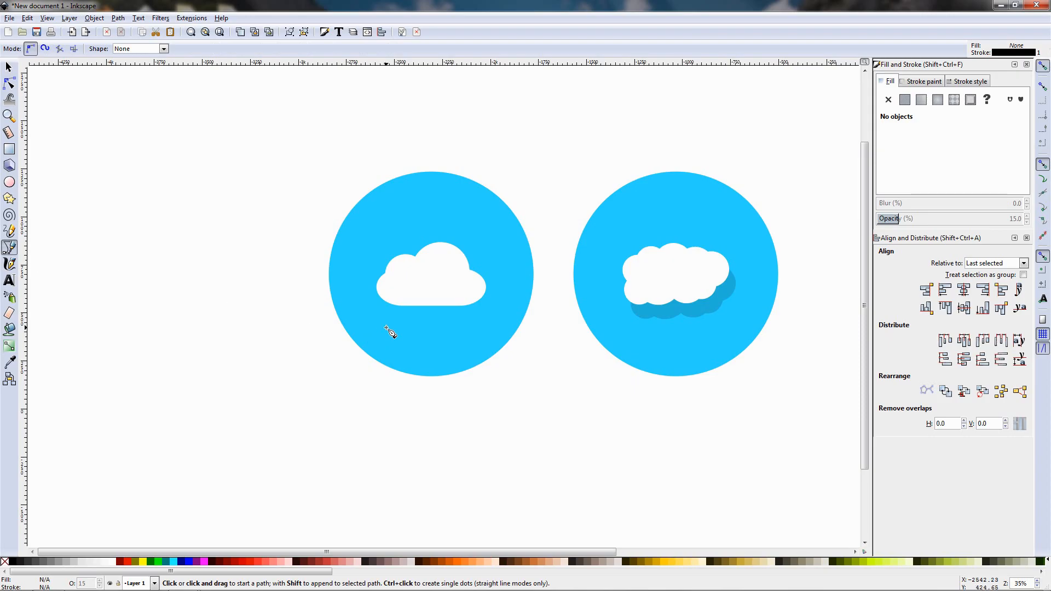
{"action": "scroll", "coordinate": [386, 327], "scroll_direction": "up", "scroll_amount": 2}
{"action": "scroll", "coordinate": [372, 275], "scroll_direction": "up", "scroll_amount": 1}
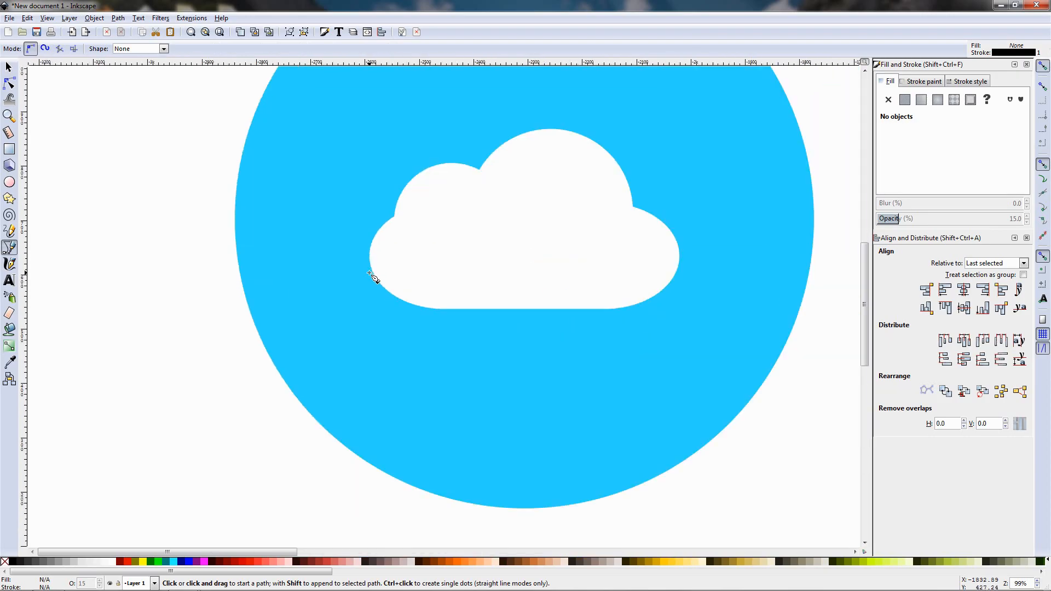
{"action": "left_click", "coordinate": [372, 271]}
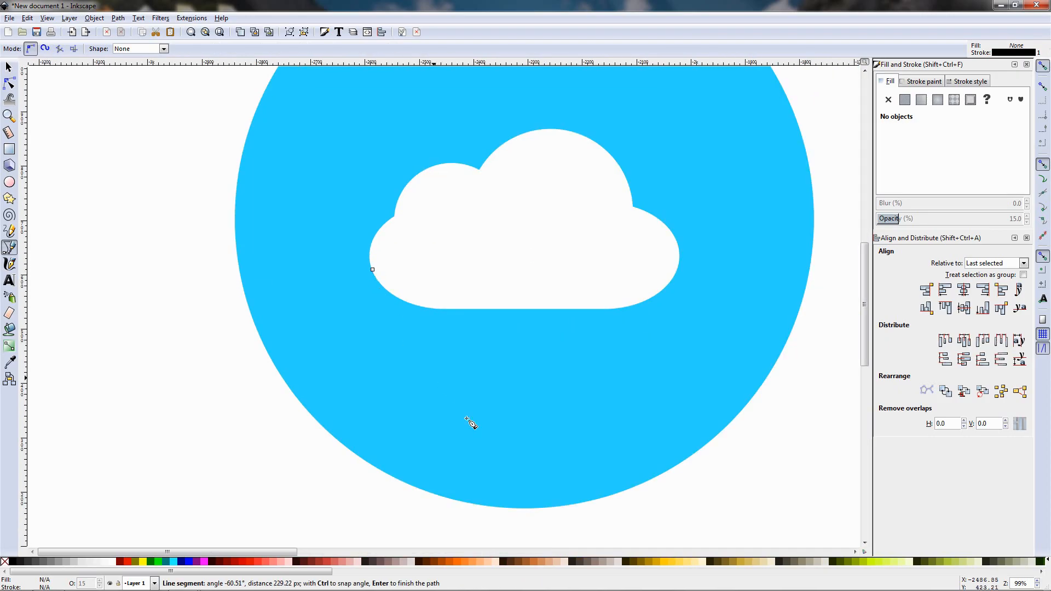
{"action": "scroll", "coordinate": [471, 416], "scroll_direction": "down", "scroll_amount": 4}
{"action": "scroll", "coordinate": [447, 328], "scroll_direction": "down", "scroll_amount": 1}
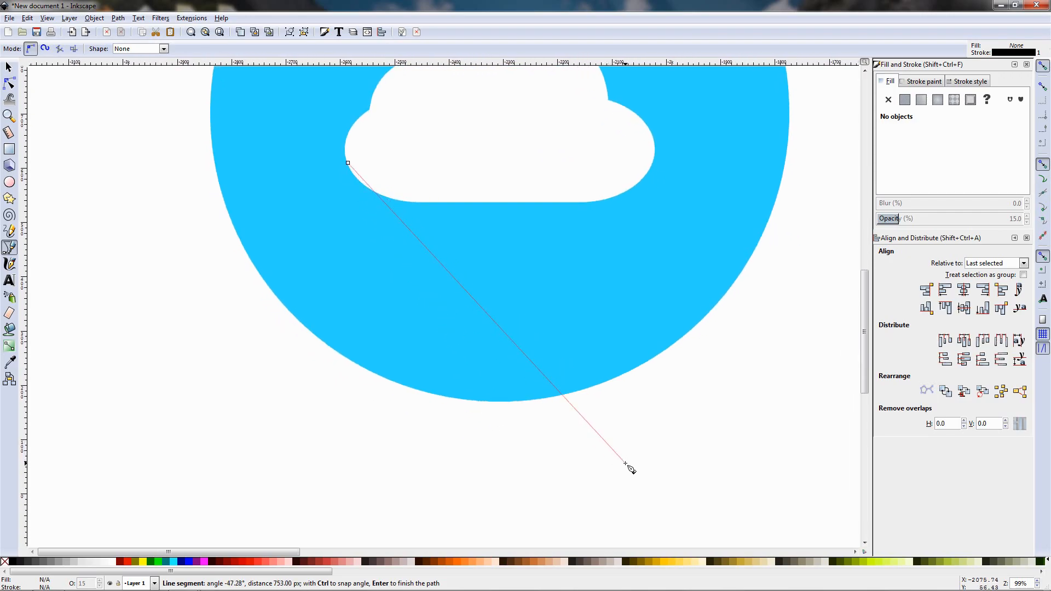
{"action": "scroll", "coordinate": [629, 466], "scroll_direction": "down", "scroll_amount": 2, "text": "ctrl"}
{"action": "left_click", "coordinate": [740, 365]}
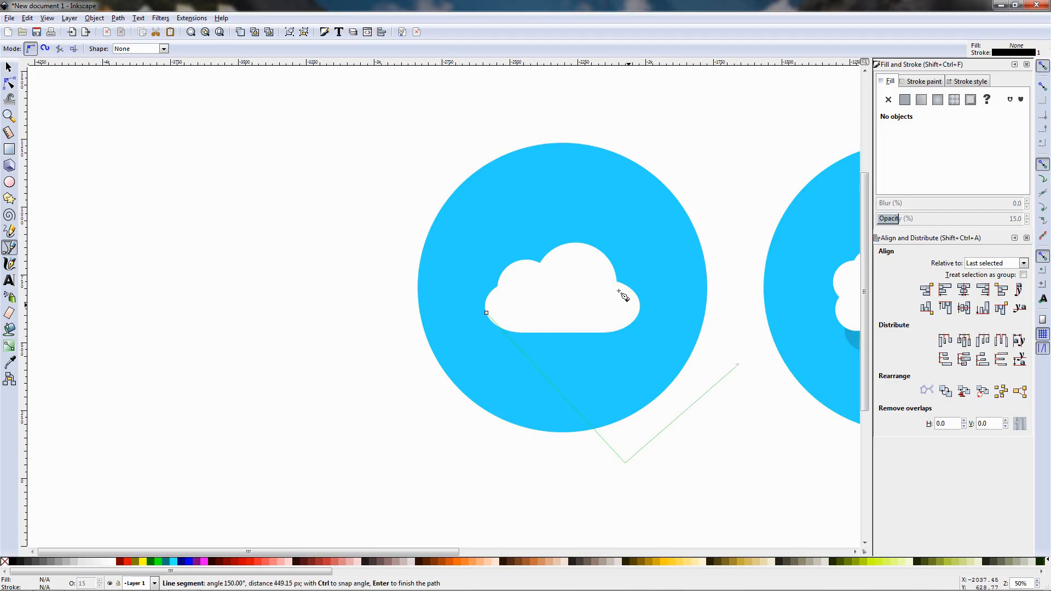
{"action": "scroll", "coordinate": [624, 296], "scroll_direction": "up", "scroll_amount": 2, "text": "ctrl"}
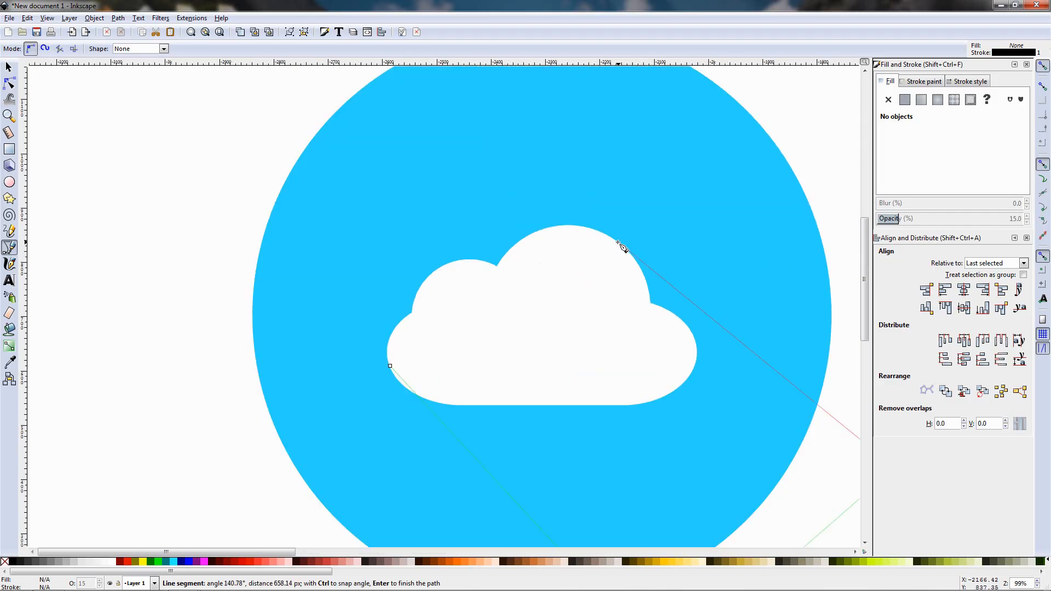
{"action": "left_click", "coordinate": [618, 243]}
{"action": "left_click", "coordinate": [390, 366]}
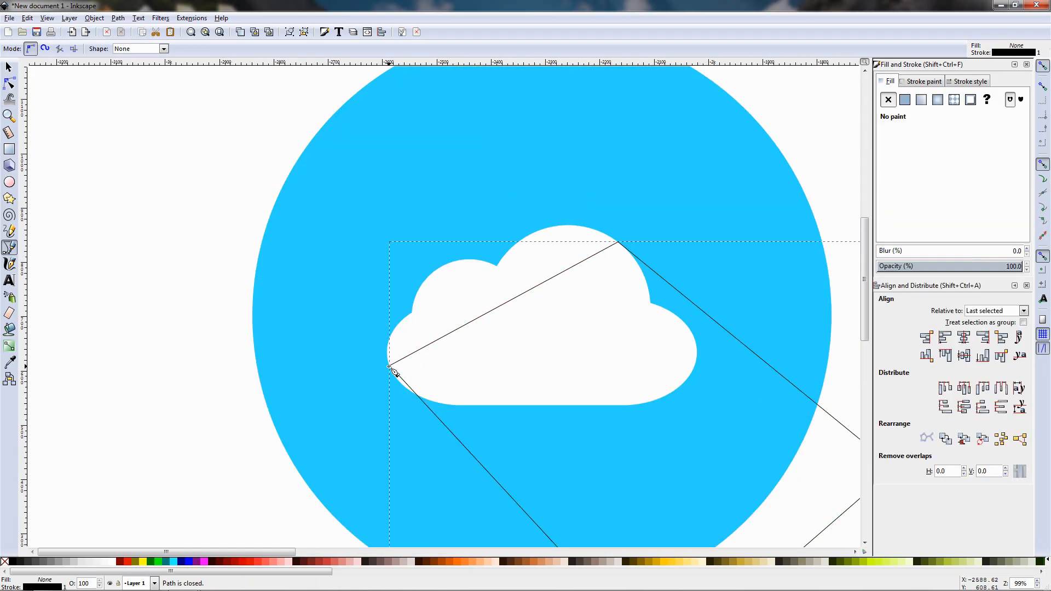
Remove the four-sided path's stroke and give it a flat black fill
{"action": "scroll", "coordinate": [438, 357], "scroll_direction": "down", "scroll_amount": 1, "text": "ctrl"}
{"action": "left_click", "coordinate": [931, 81]}
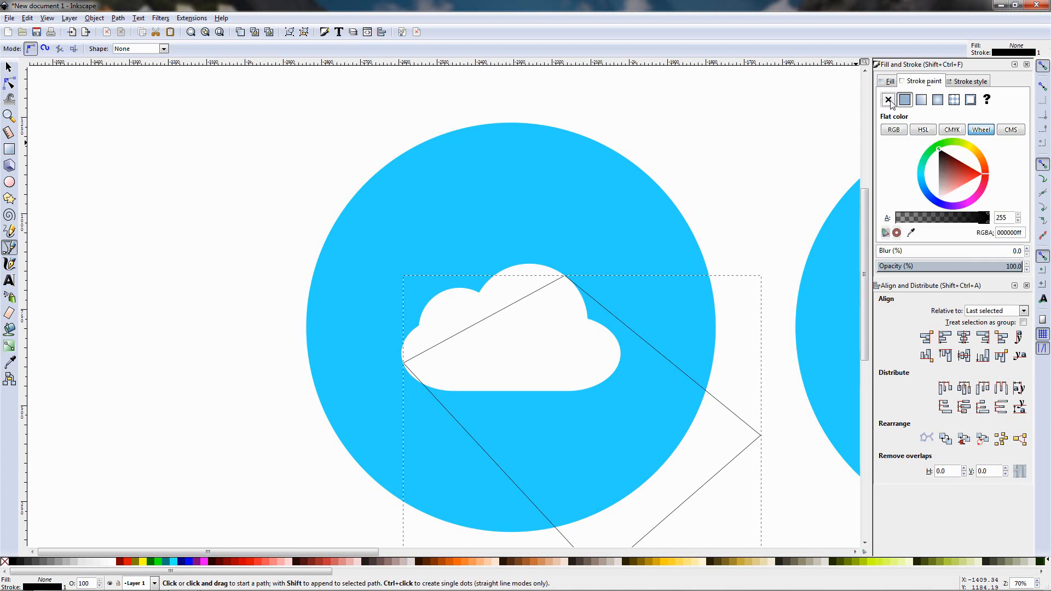
{"action": "left_click", "coordinate": [887, 99]}
{"action": "left_click", "coordinate": [887, 83]}
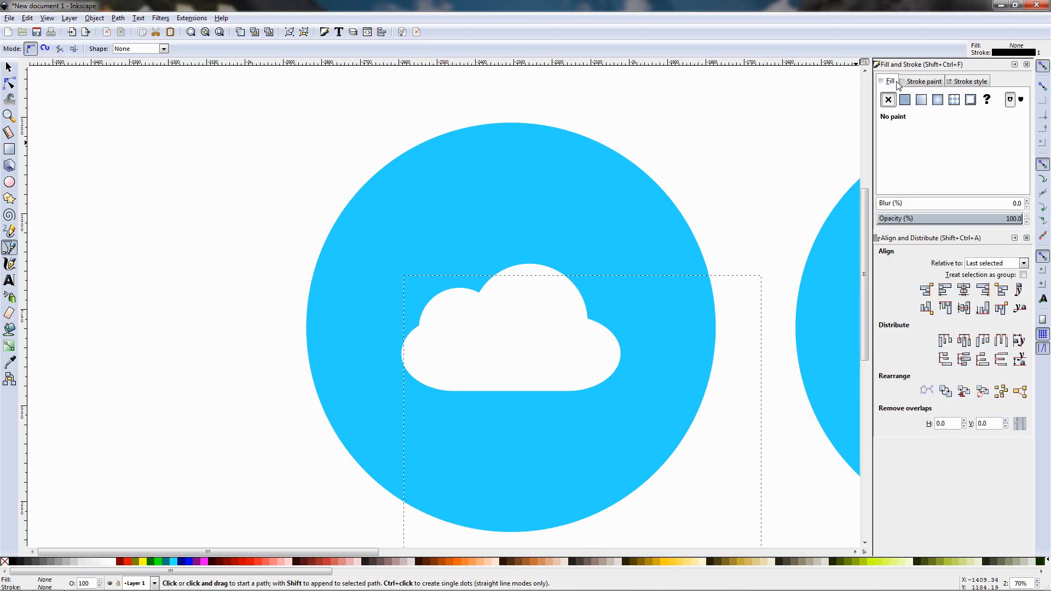
{"action": "left_click", "coordinate": [904, 100]}
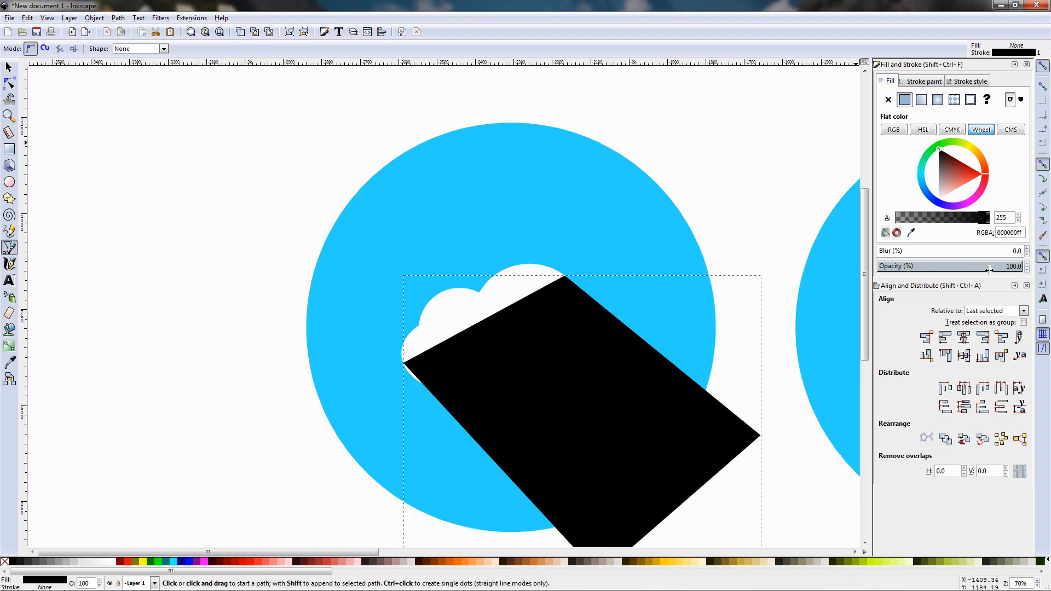
Set the black four-sided shadow path's opacity to 15%
{"action": "double_click", "coordinate": [1013, 266]}
{"action": "type", "text": "15"}
{"action": "key", "text": "Return"}
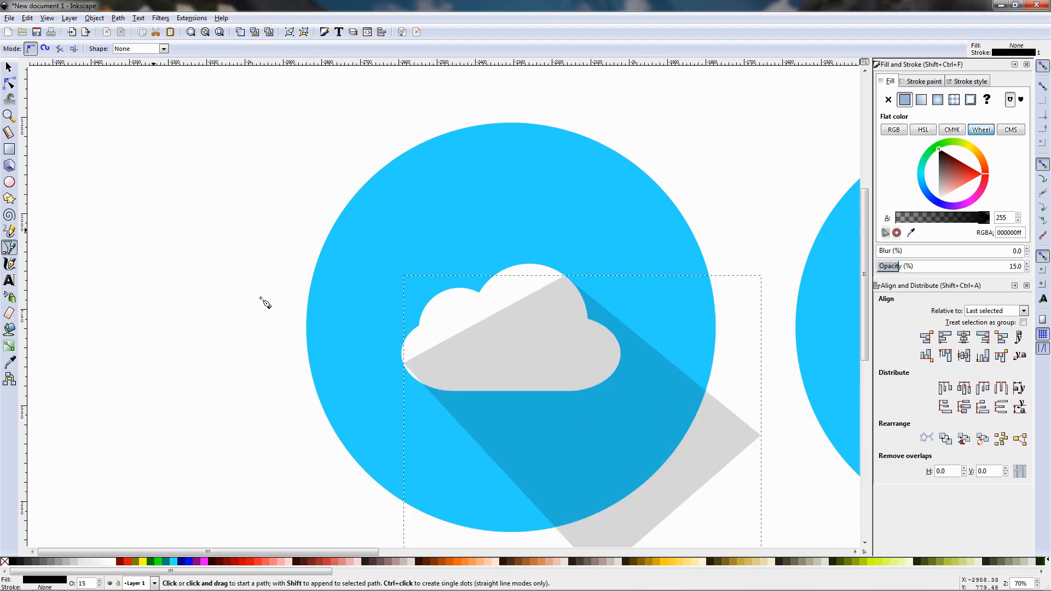
Duplicate the left blue circle and raise the copy above all other objects
{"action": "left_click", "coordinate": [8, 67]}
{"action": "left_click_drag", "start_coordinate": [190, 291], "coordinate": [178, 233]}
{"action": "scroll", "coordinate": [129, 209], "scroll_direction": "down", "scroll_amount": 1}
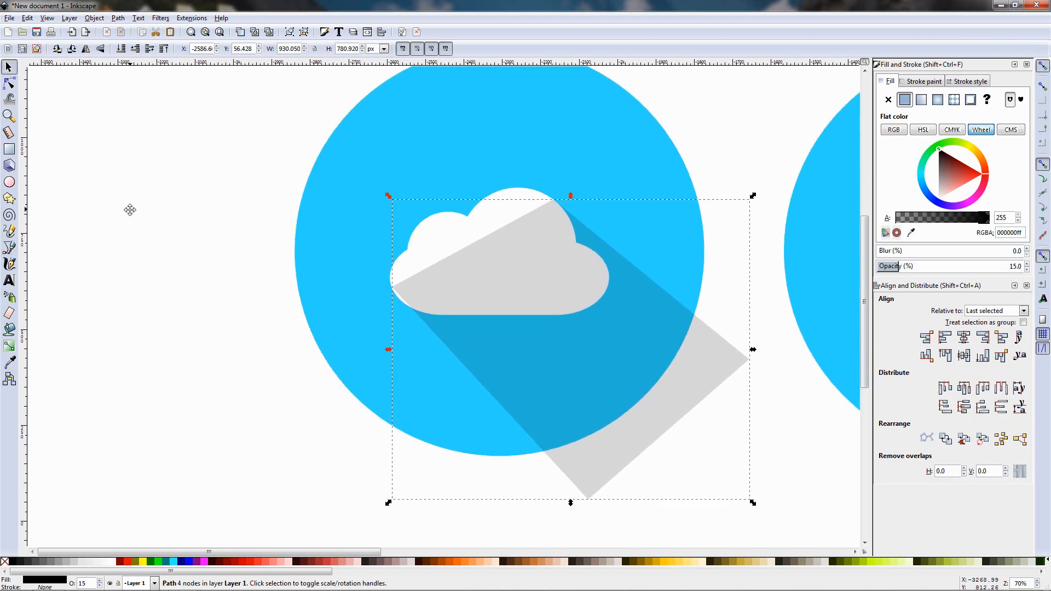
{"action": "left_click", "coordinate": [394, 153]}
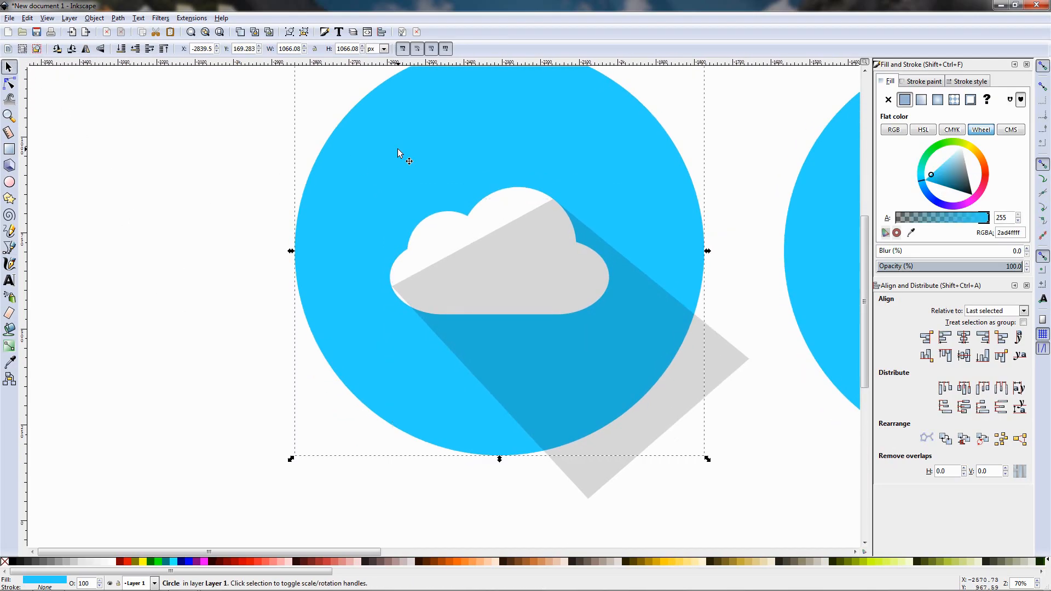
{"action": "key", "text": "ctrl"}
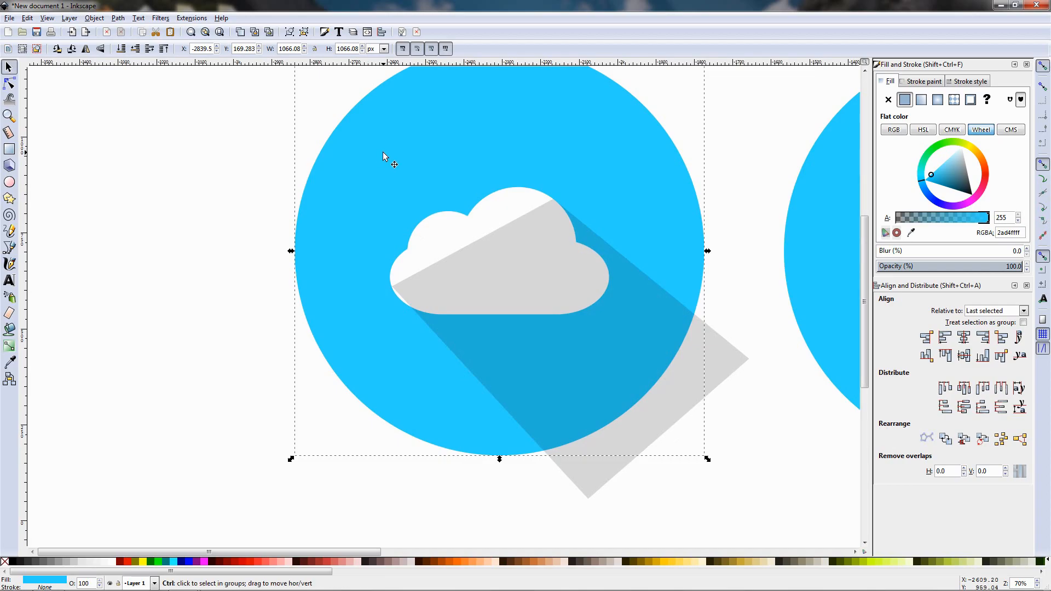
{"action": "key", "text": "Home"}
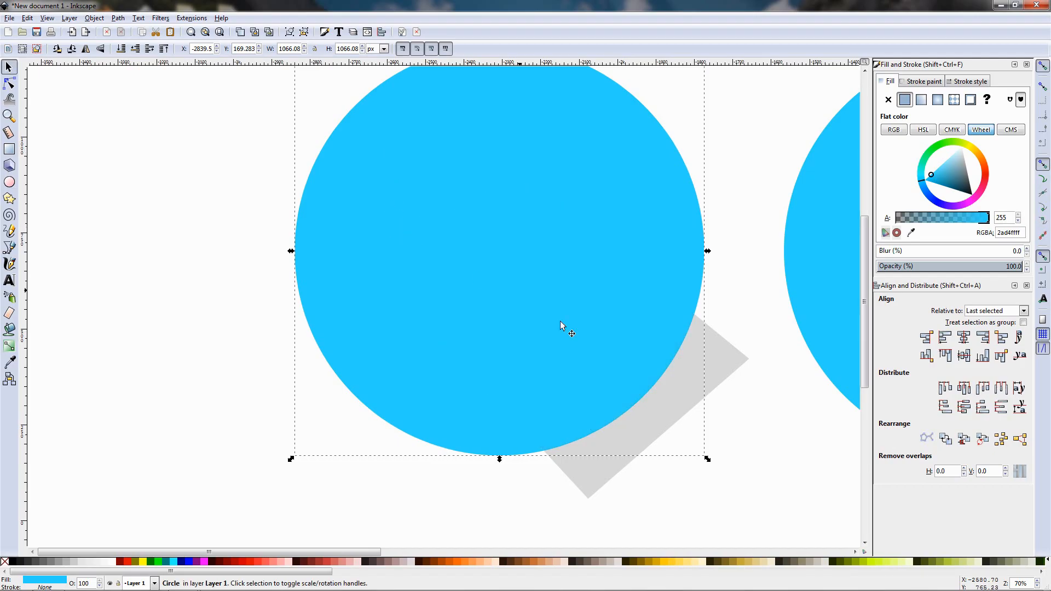
Mask the long shadow path with the circle copy and lower the masked shadow one step behind the white cloud
{"action": "key", "text": "shift"}
{"action": "left_click", "coordinate": [733, 366], "text": "shift"}
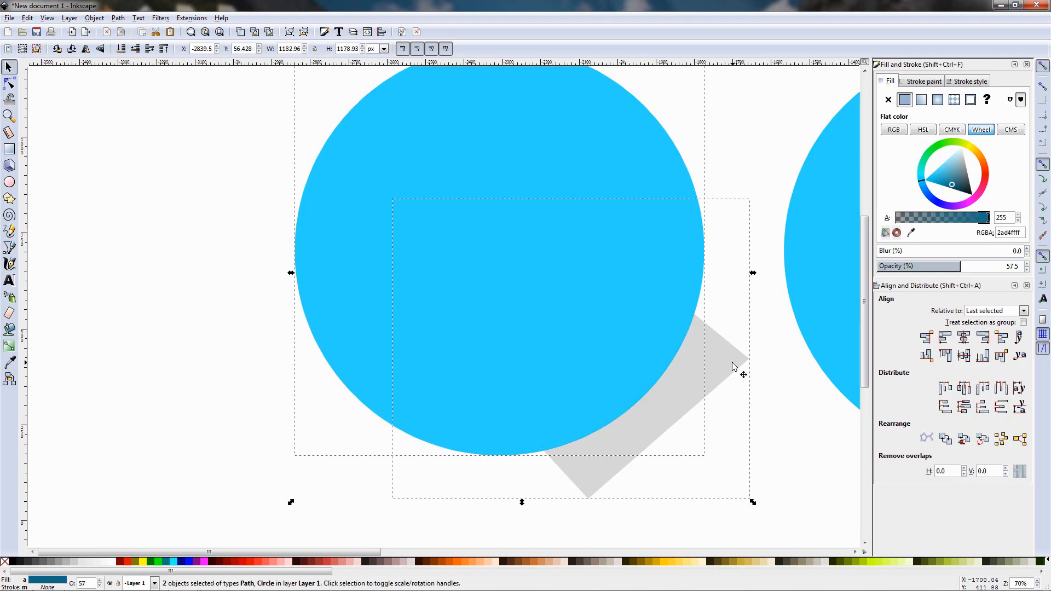
{"action": "left_click", "coordinate": [93, 18]}
{"action": "mouse_move", "coordinate": [131, 107]}
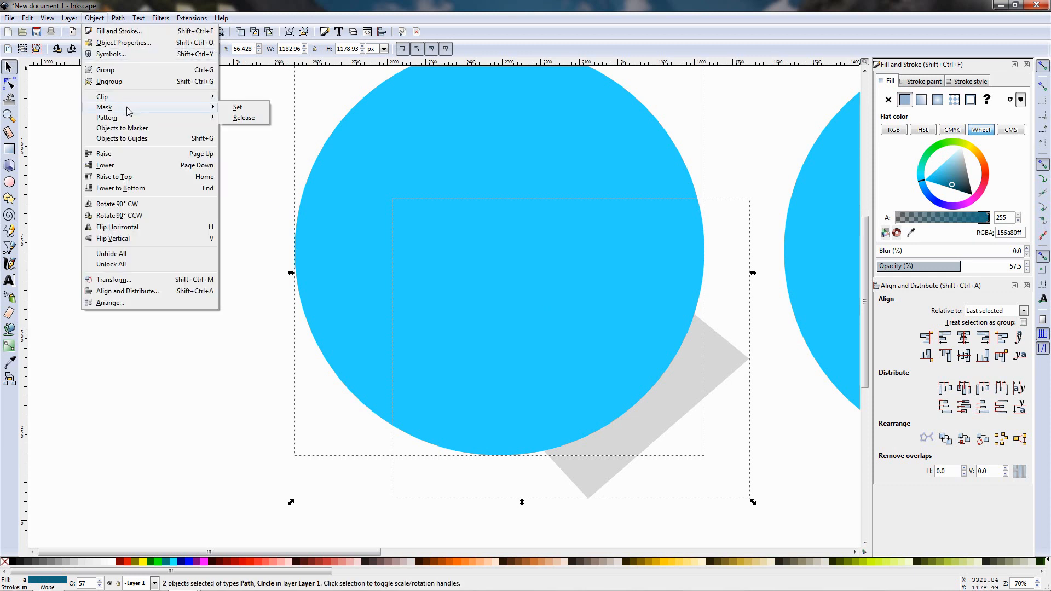
{"action": "left_click", "coordinate": [247, 109]}
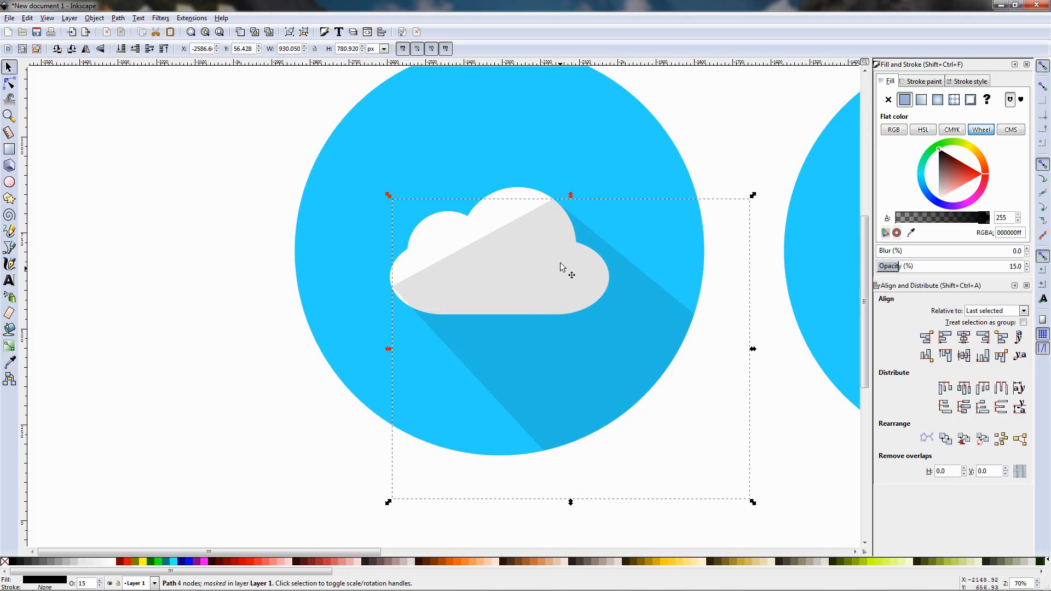
{"action": "left_click", "coordinate": [137, 49]}
{"action": "left_click", "coordinate": [153, 158]}
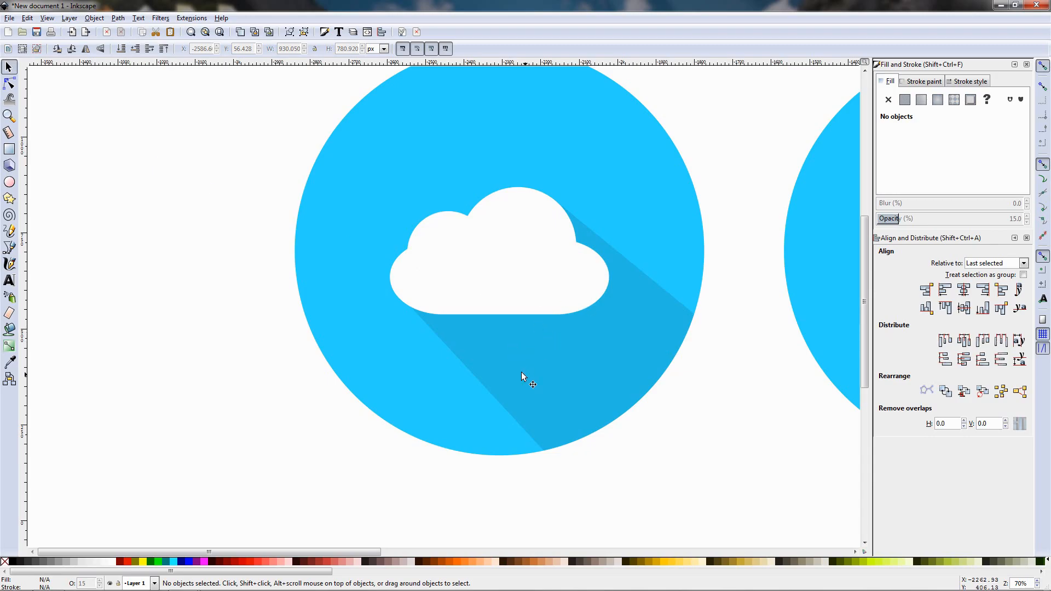
{"action": "left_click", "coordinate": [9, 247]}
{"action": "left_click", "coordinate": [470, 334]}
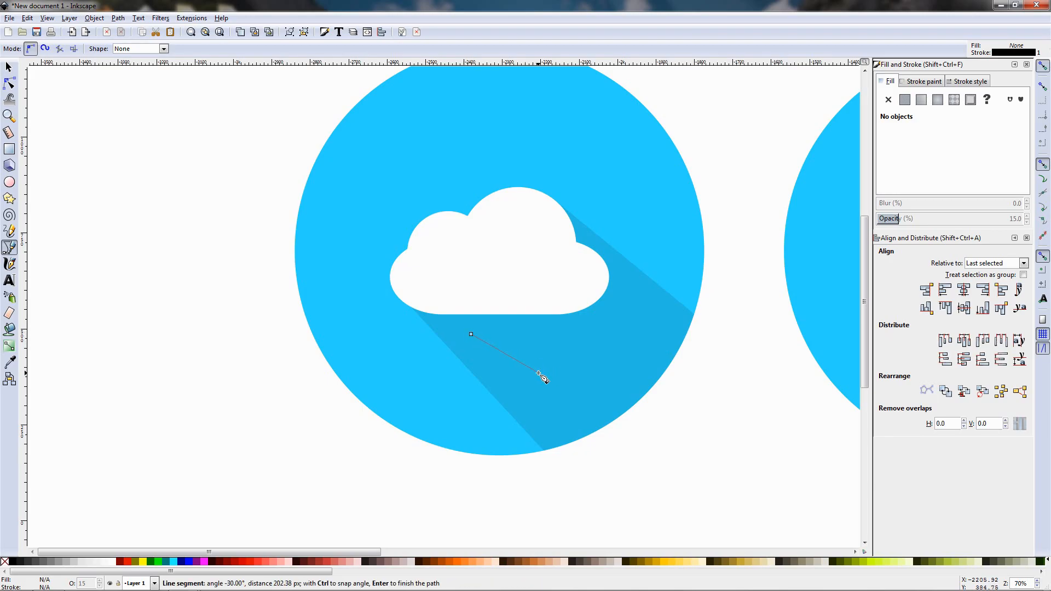
{"action": "key", "text": "Escape"}
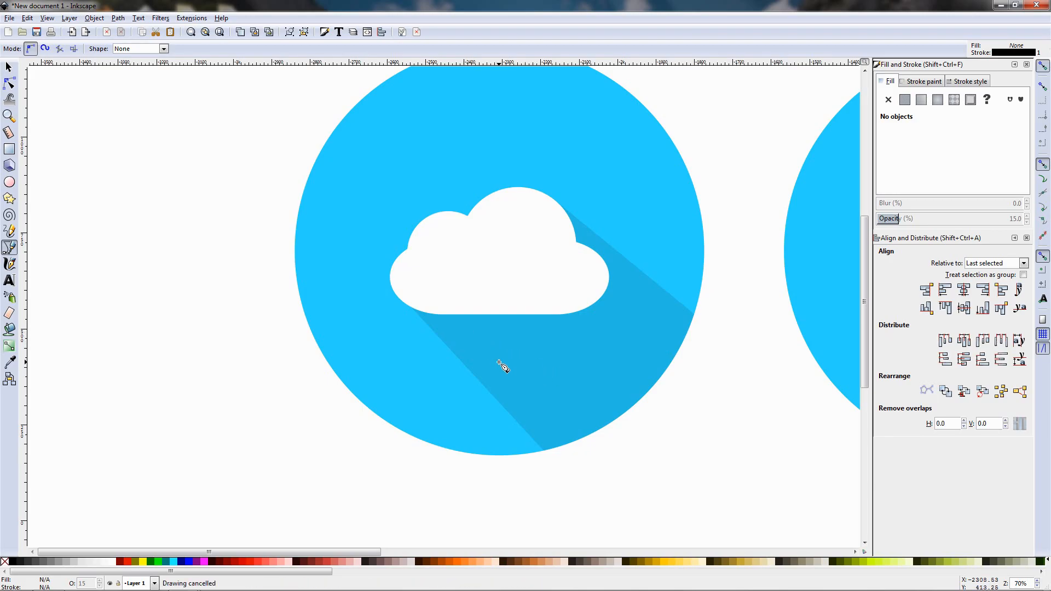
Move the long shadow's left corner node slightly down and right along the cloud's lower-left edge
{"action": "left_click", "coordinate": [9, 83]}
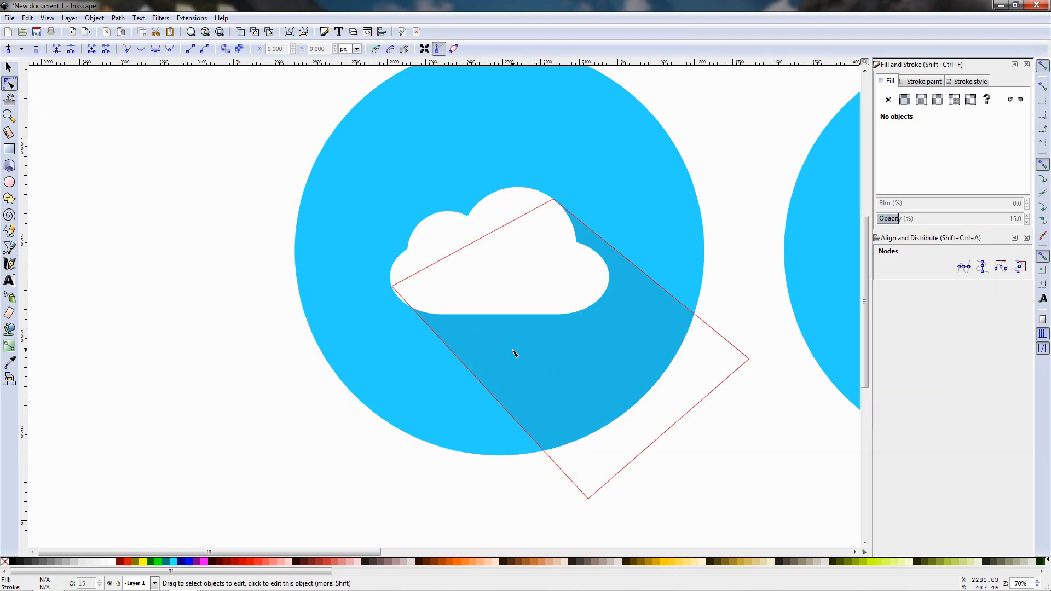
{"action": "left_click", "coordinate": [527, 360]}
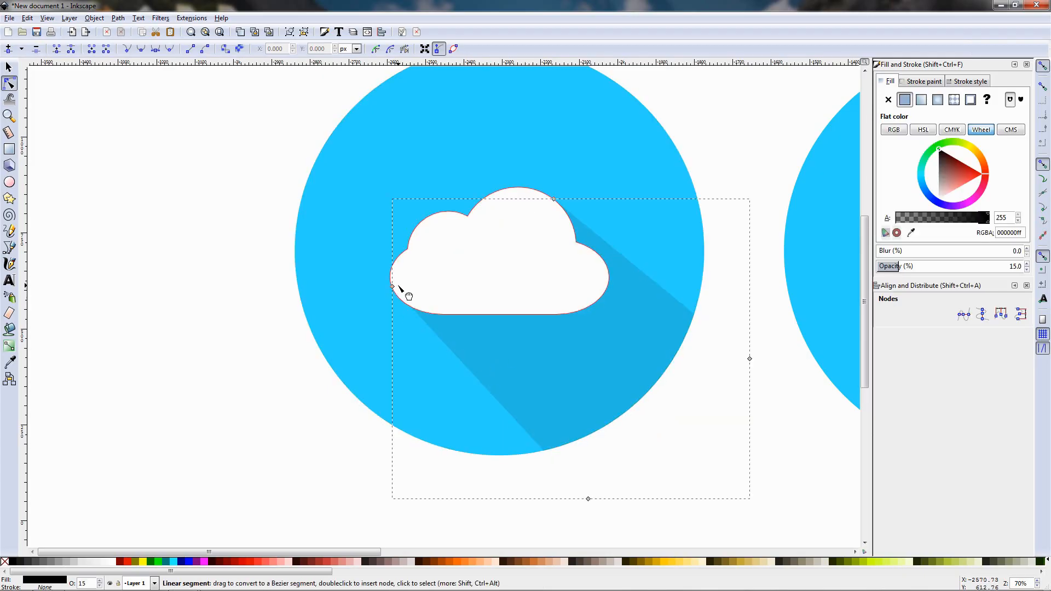
{"action": "scroll", "coordinate": [392, 292], "scroll_direction": "up", "scroll_amount": 3}
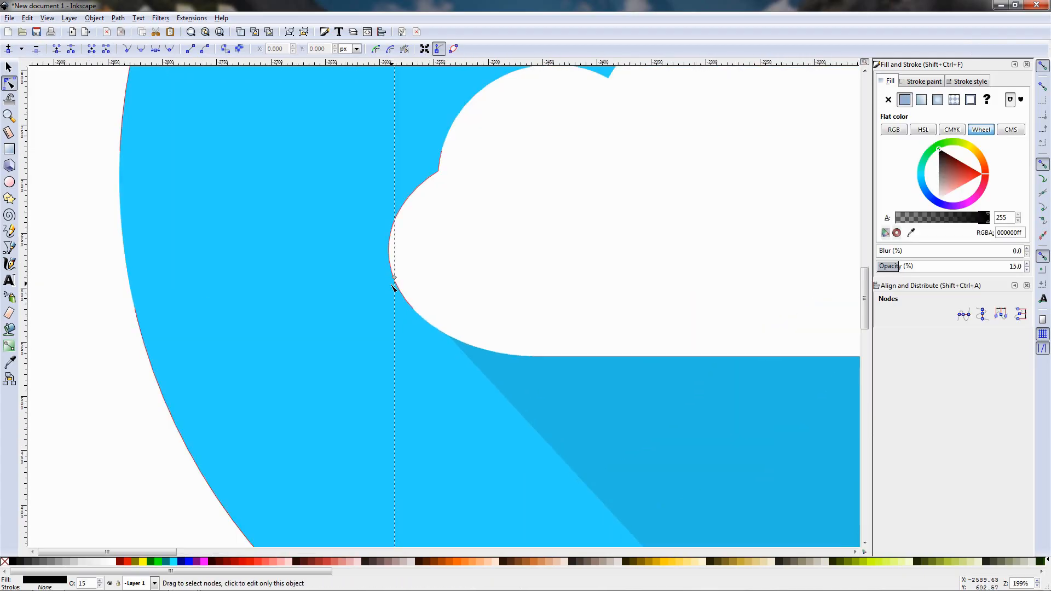
{"action": "left_click_drag", "start_coordinate": [394, 281], "coordinate": [413, 310]}
{"action": "scroll", "coordinate": [599, 321], "scroll_direction": "down", "scroll_amount": 3}
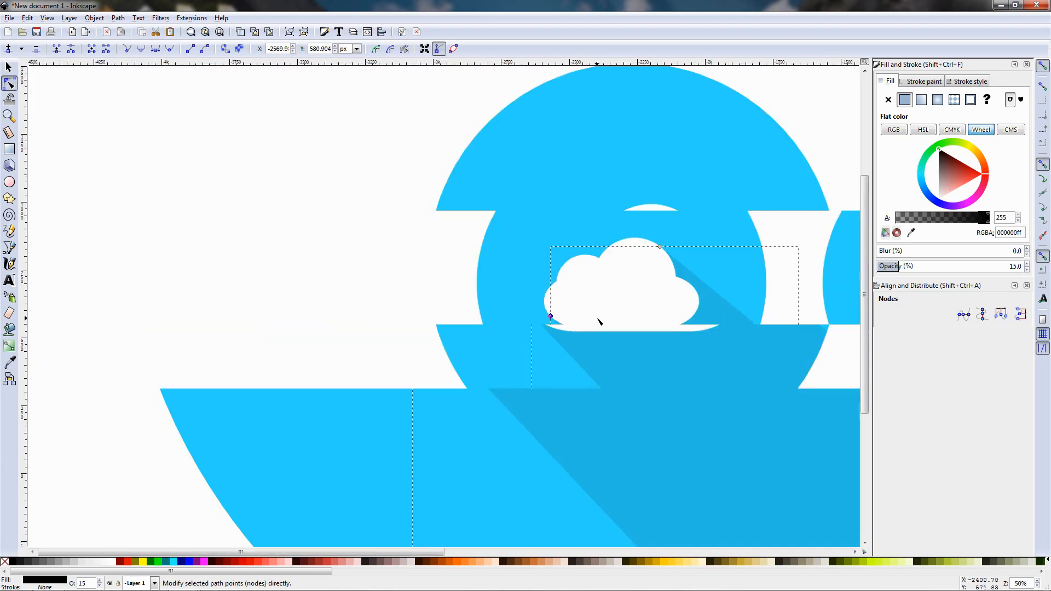
Nudge the long shadow's upper node onto the cloud's edge and shift its bottom node slightly down and left
{"action": "scroll", "coordinate": [666, 244], "scroll_direction": "up", "scroll_amount": 4}
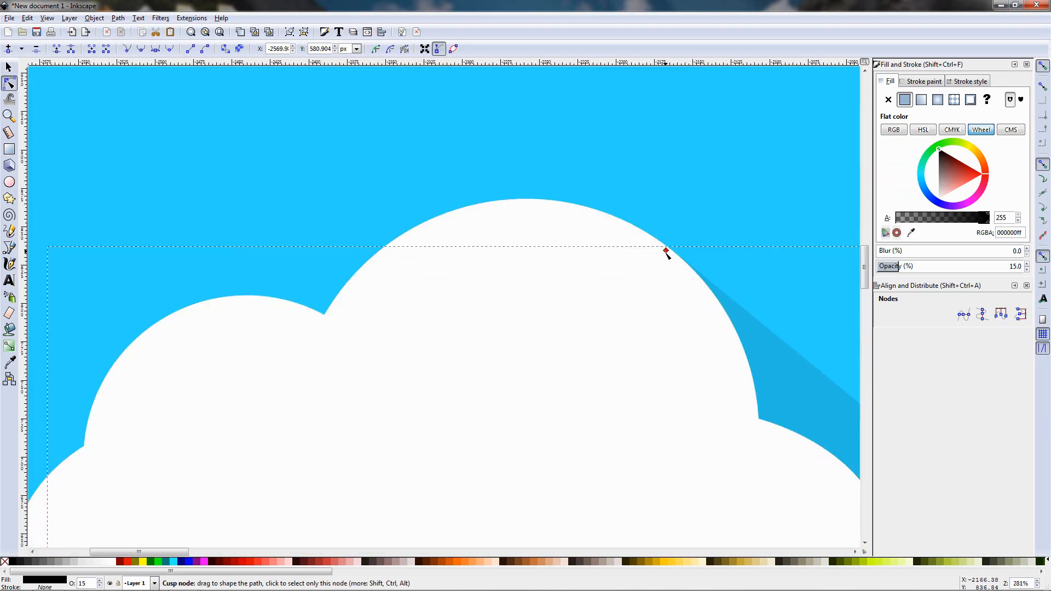
{"action": "left_click_drag", "start_coordinate": [666, 251], "coordinate": [669, 250]}
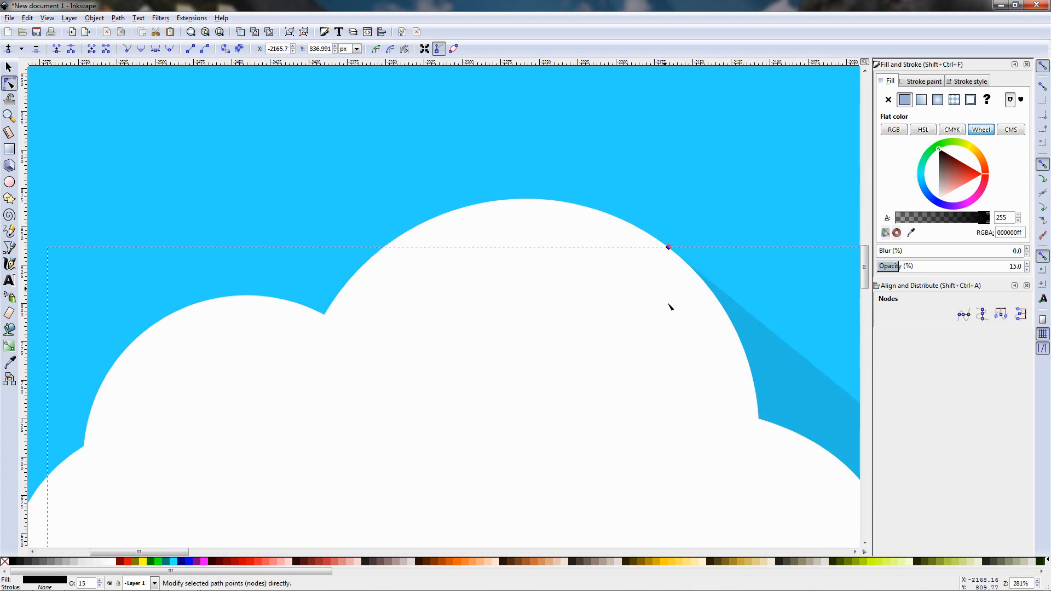
{"action": "scroll", "coordinate": [669, 305], "scroll_direction": "down", "scroll_amount": 8}
{"action": "scroll", "coordinate": [687, 362], "scroll_direction": "up", "scroll_amount": 4}
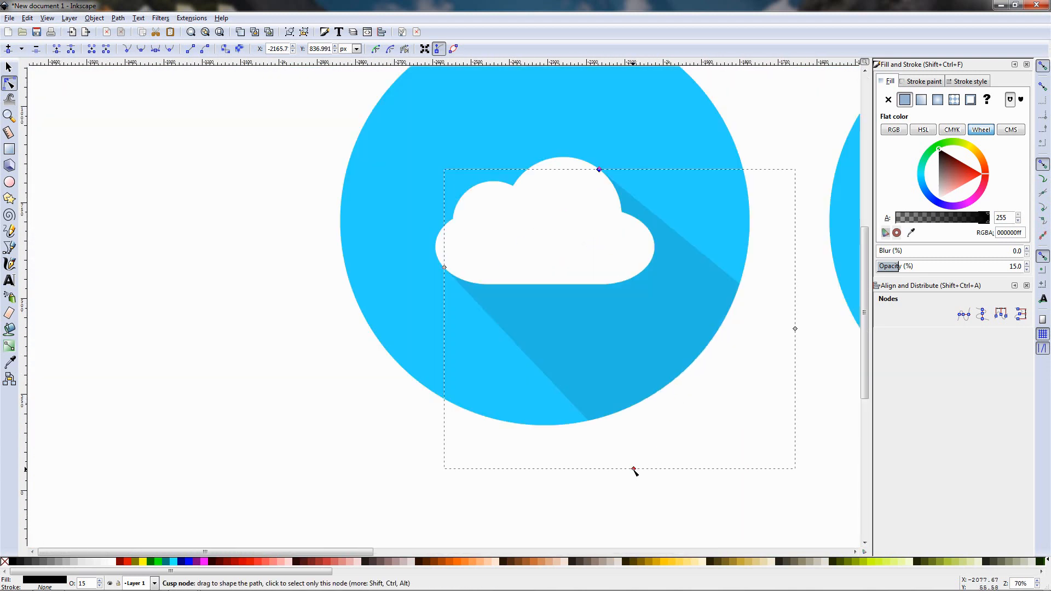
{"action": "mouse_move", "coordinate": [633, 469]}
{"action": "left_mouse_down"}
{"action": "mouse_move", "coordinate": [645, 463]}
{"action": "mouse_move", "coordinate": [629, 474]}
{"action": "left_mouse_up"}
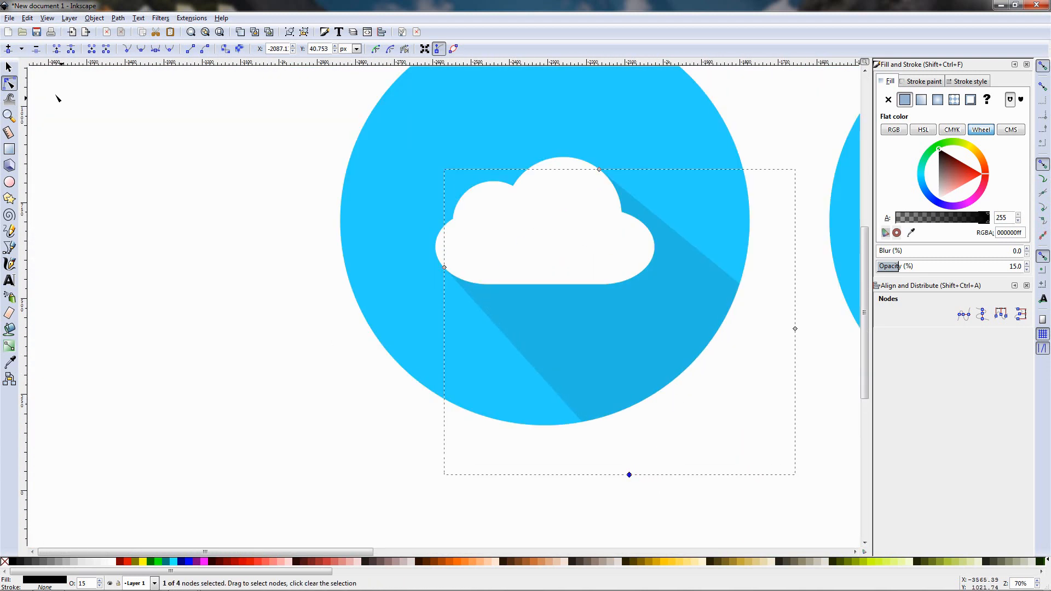
{"action": "left_click", "coordinate": [9, 66]}
{"action": "left_click", "coordinate": [226, 218]}
{"action": "scroll", "coordinate": [226, 218], "scroll_direction": "down", "scroll_amount": 3}
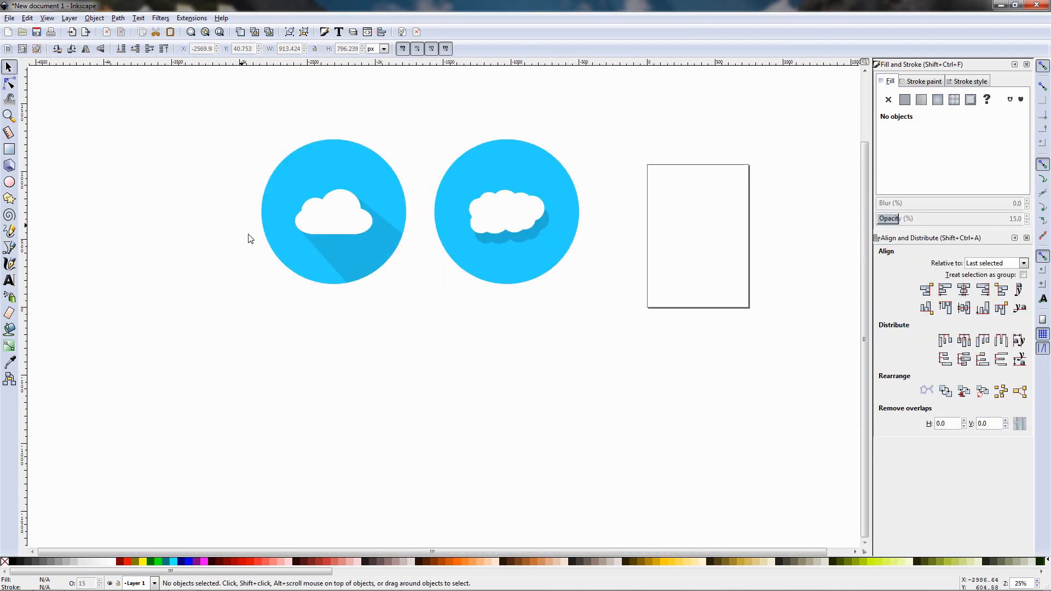
Examine the PNG image export settings and close them without exporting
{"action": "scroll", "coordinate": [248, 236], "scroll_direction": "up", "scroll_amount": 3}
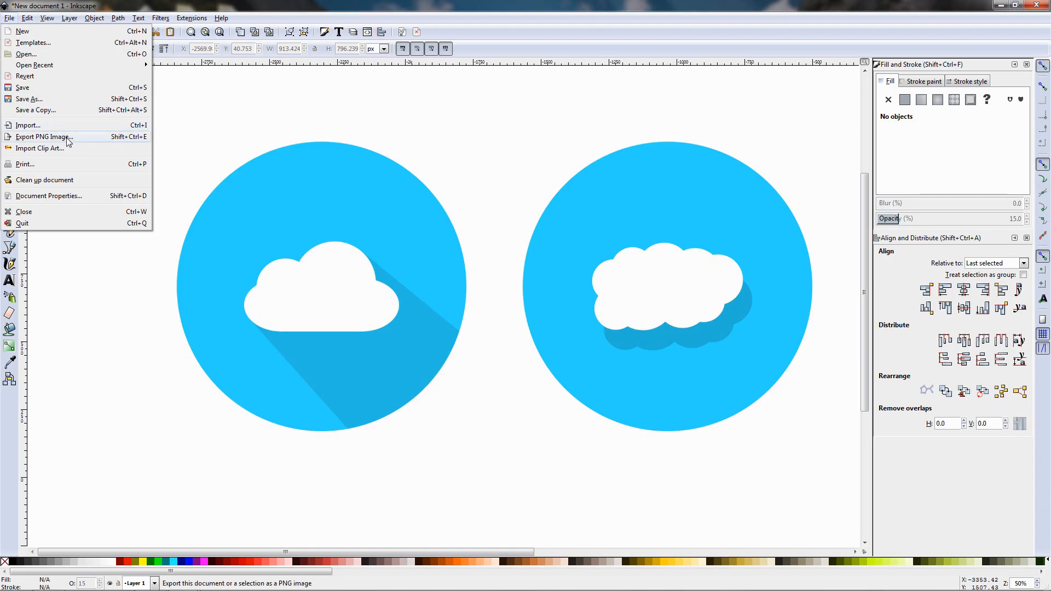
{"action": "left_click", "coordinate": [44, 137]}
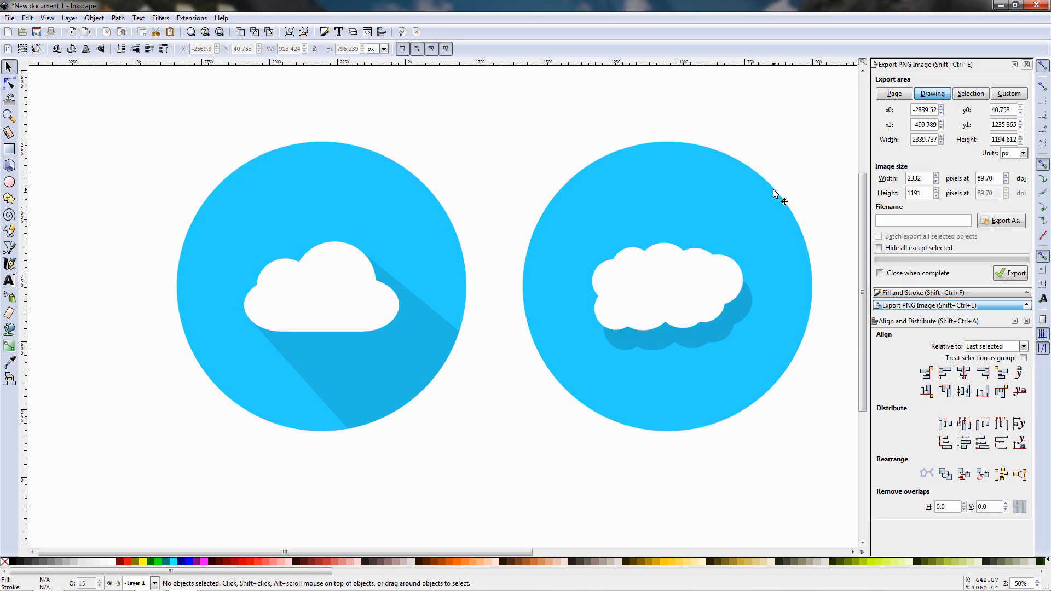
{"action": "left_click", "coordinate": [1026, 64]}
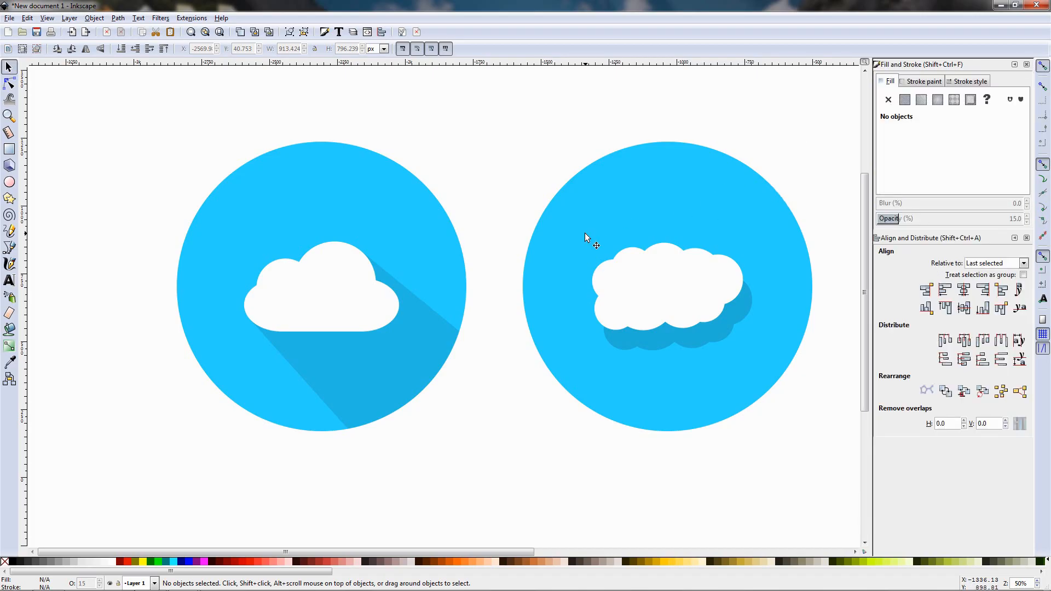